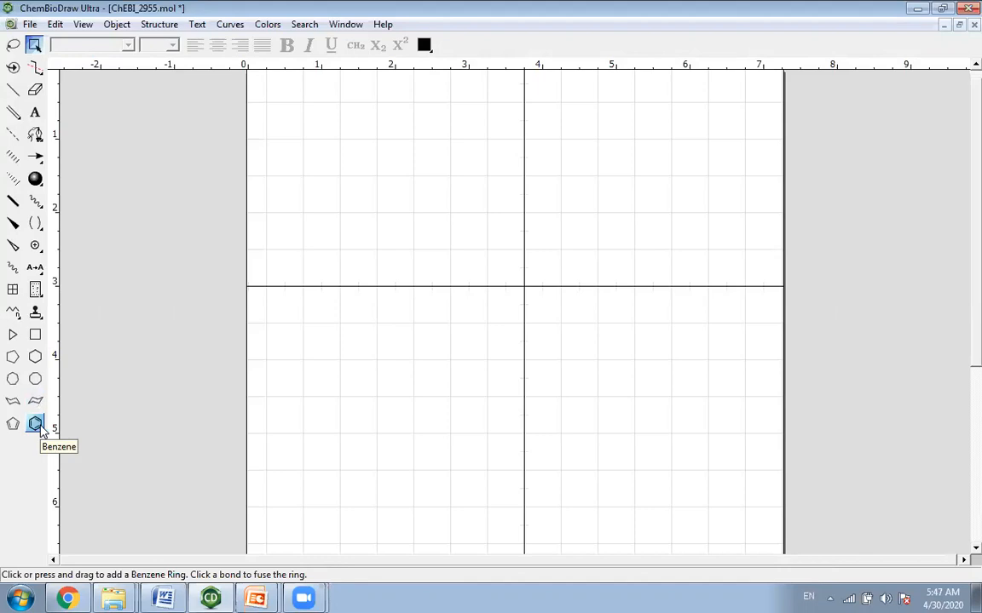
Draw a cyclohexane ring in the upper-left area of the page and attach a double-bonded oxygen to its top carbon
click(36, 425)
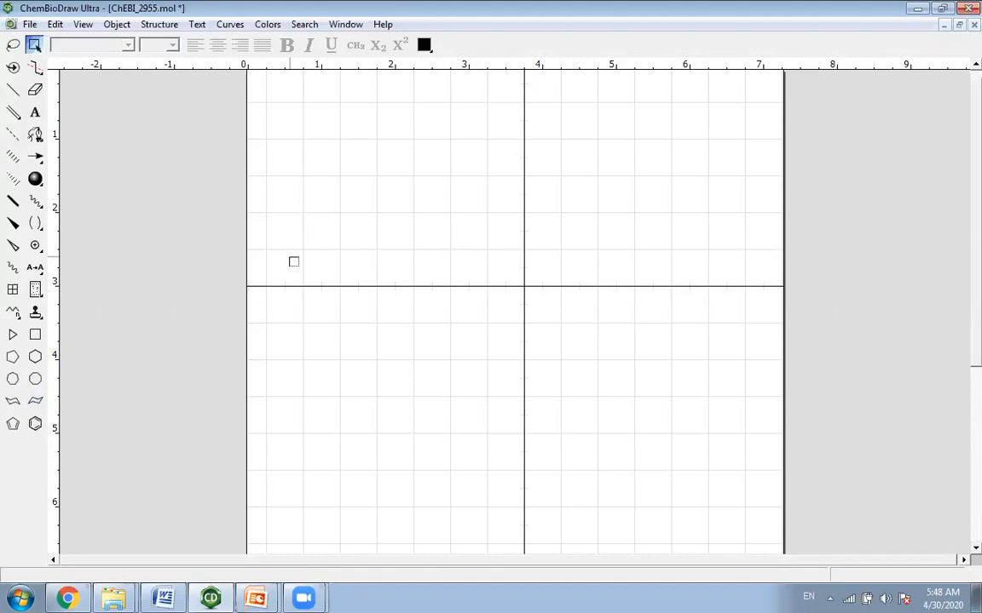
click(38, 360)
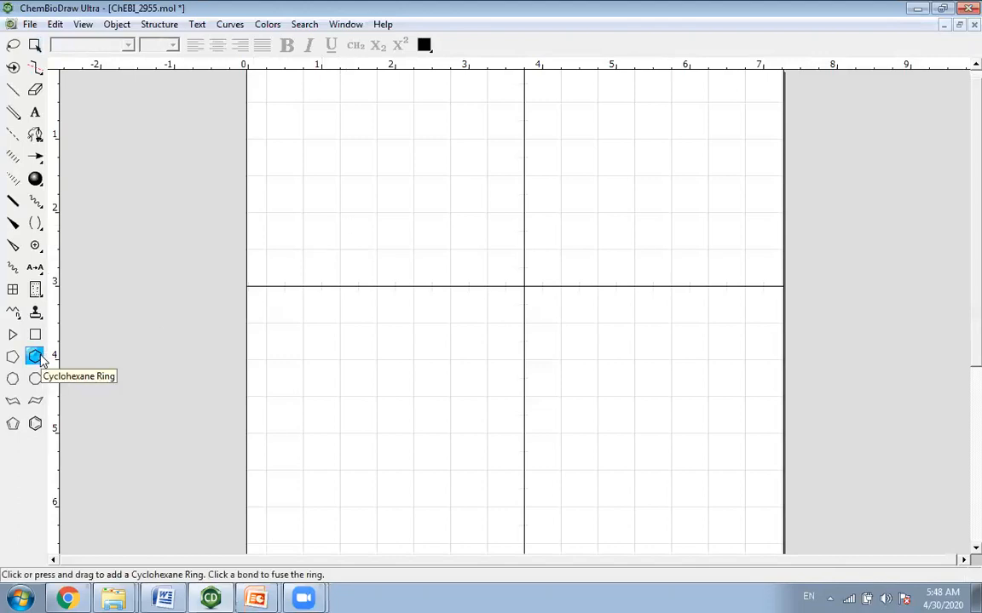
click(325, 226)
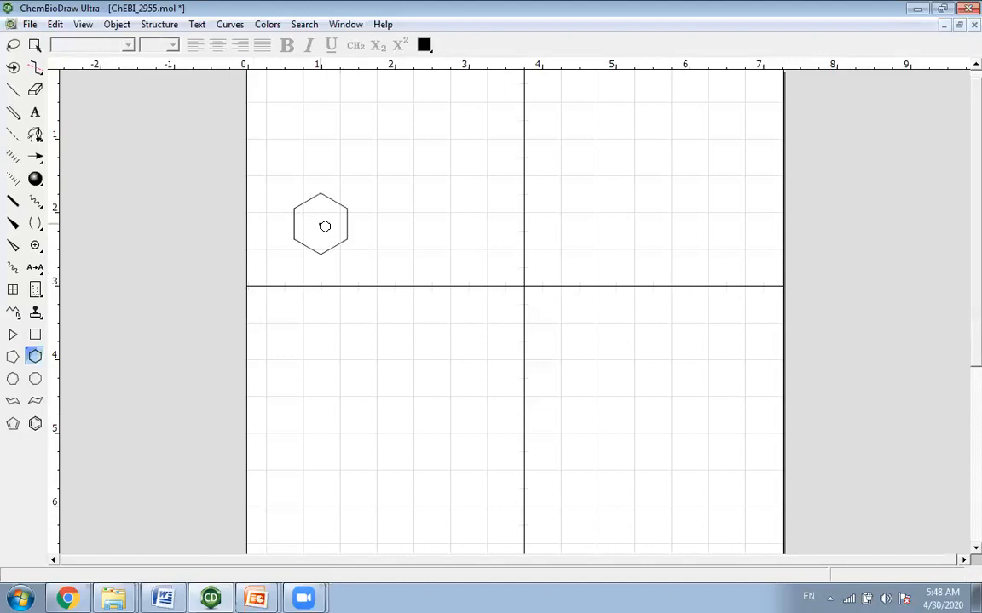
click(14, 99)
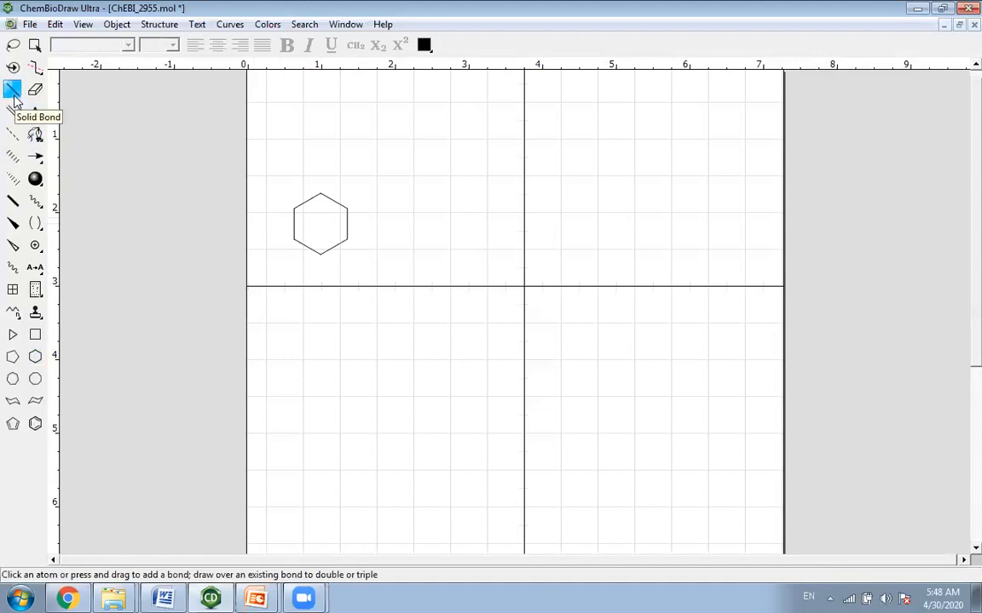
click(322, 193)
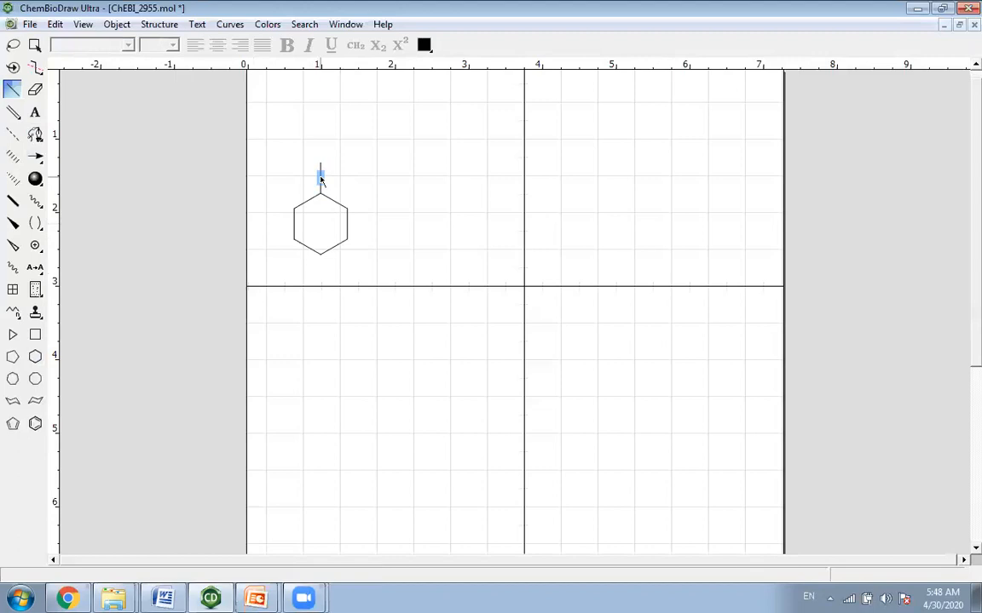
click(322, 178)
key(o)
Draw an ethylamine chain beside the cyclohexanone, with the nitrogen at the end facing the ring
click(15, 313)
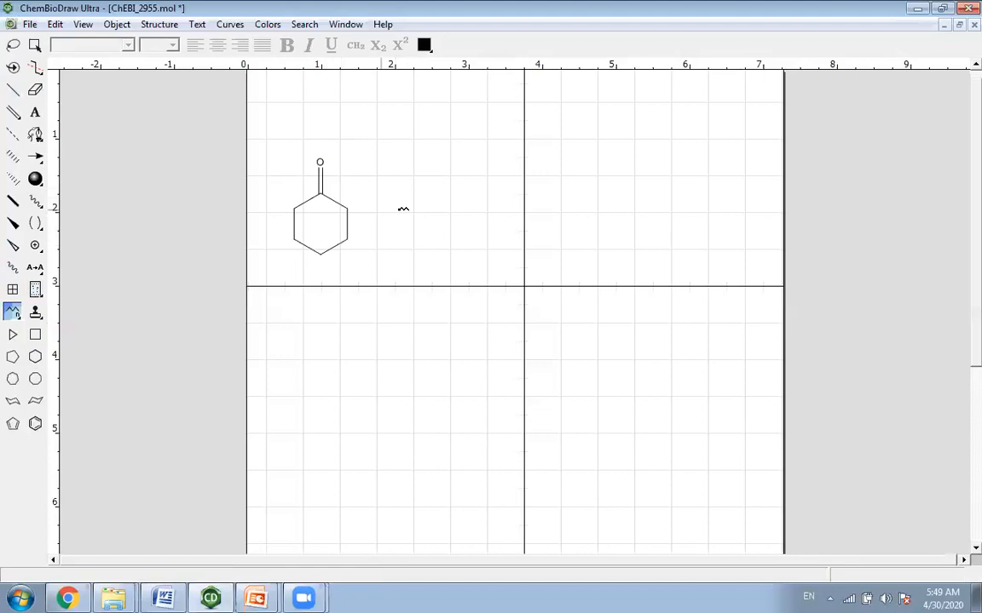
drag(396, 209, 433, 208)
key(n)
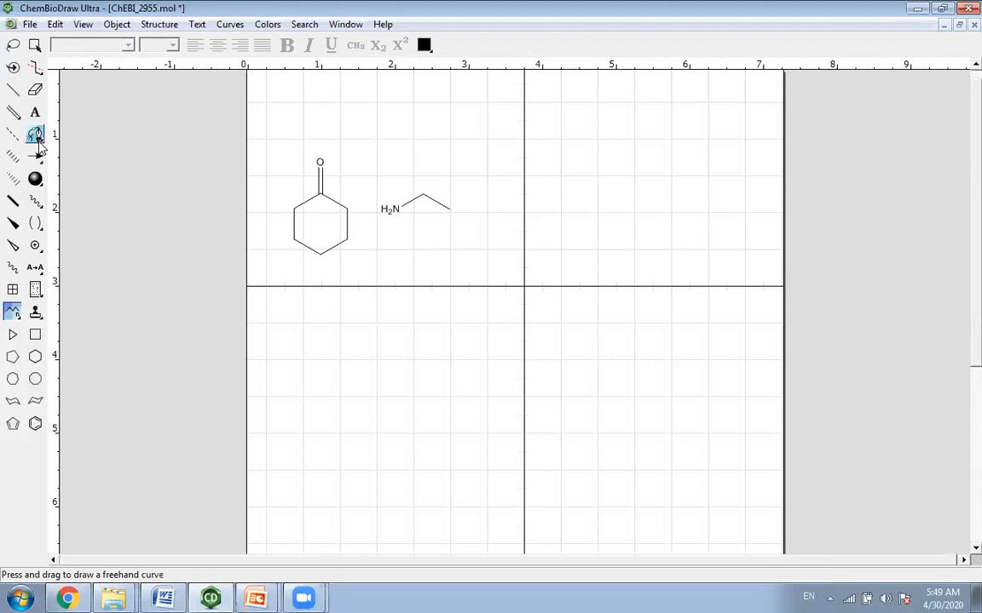
Draw a freehand curve from the ethylamine nitrogen to the carbonyl carbon and style it with Full Arrow at End
drag(39, 145, 62, 147)
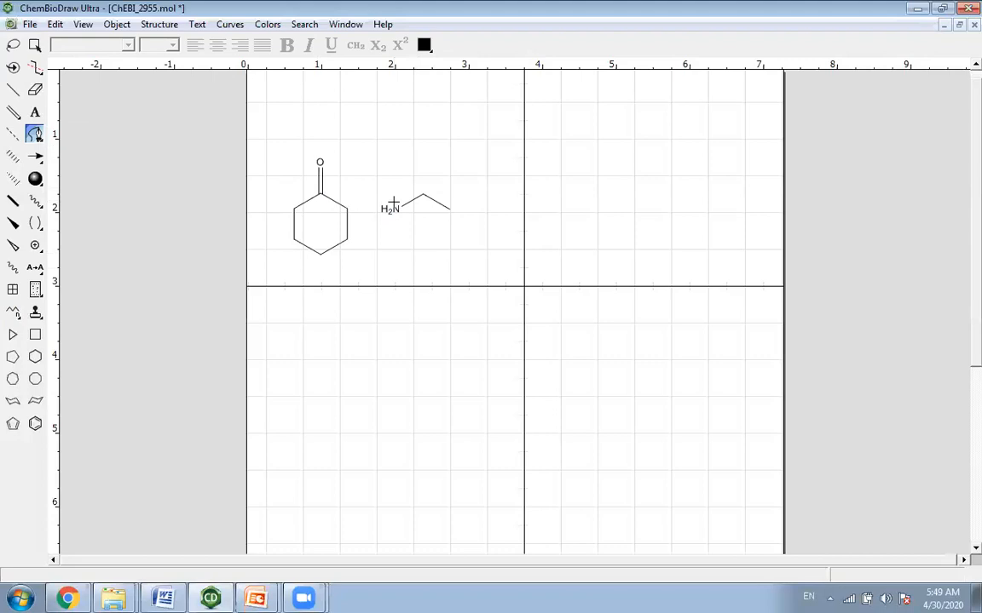
drag(392, 202, 327, 193)
click(34, 44)
click(383, 151)
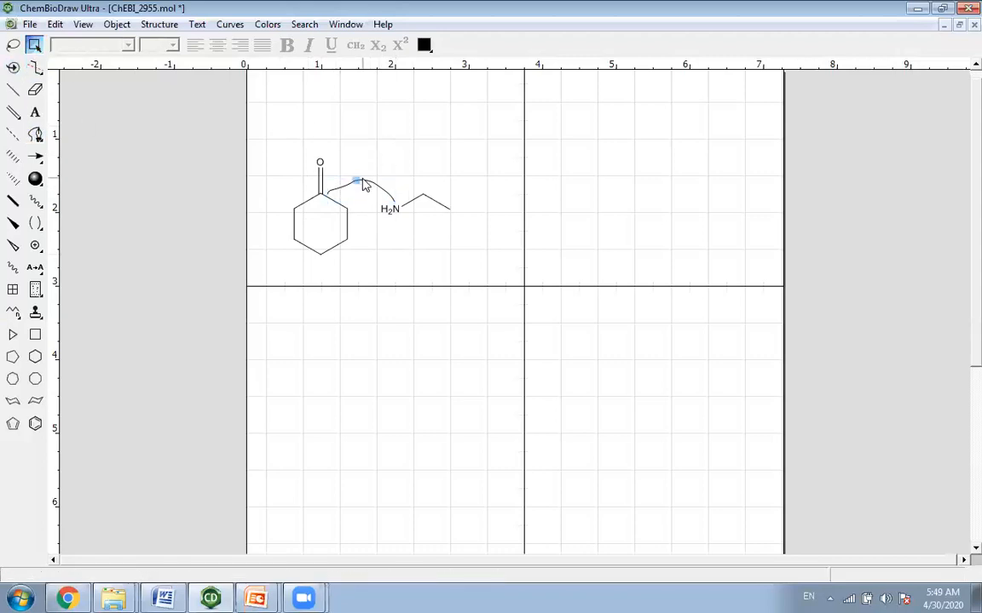
right_click(360, 187)
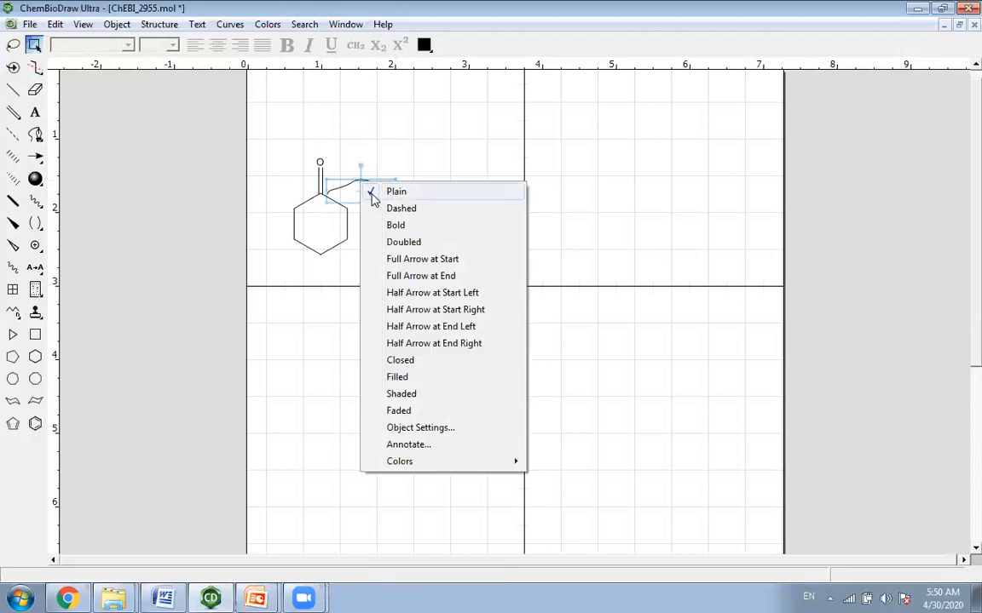
click(457, 281)
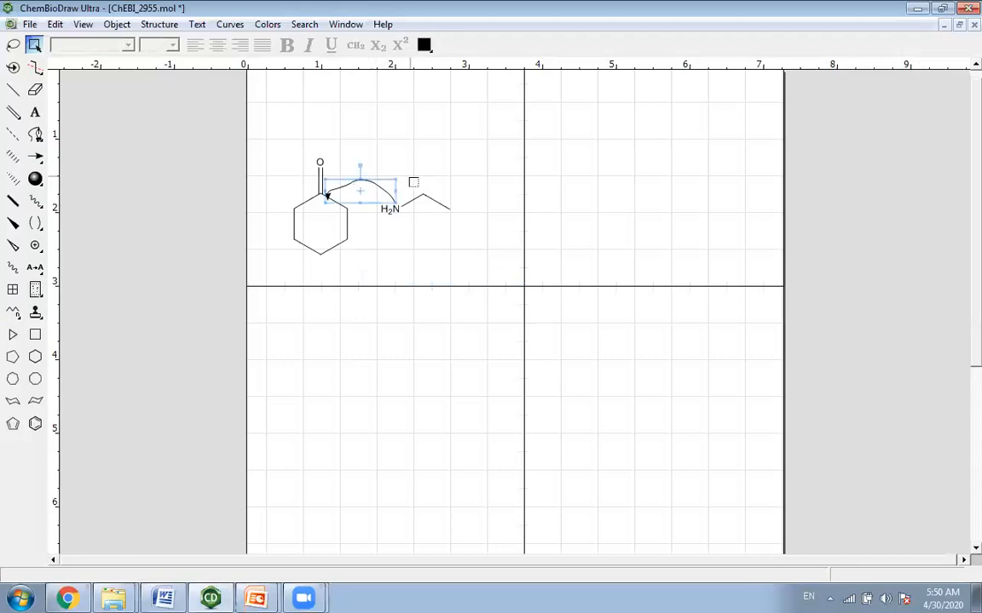
Shift and rotate the curved arrow so it points at the carbonyl carbon, and move the ethylamine down beneath the arrow's tail
drag(379, 182, 377, 176)
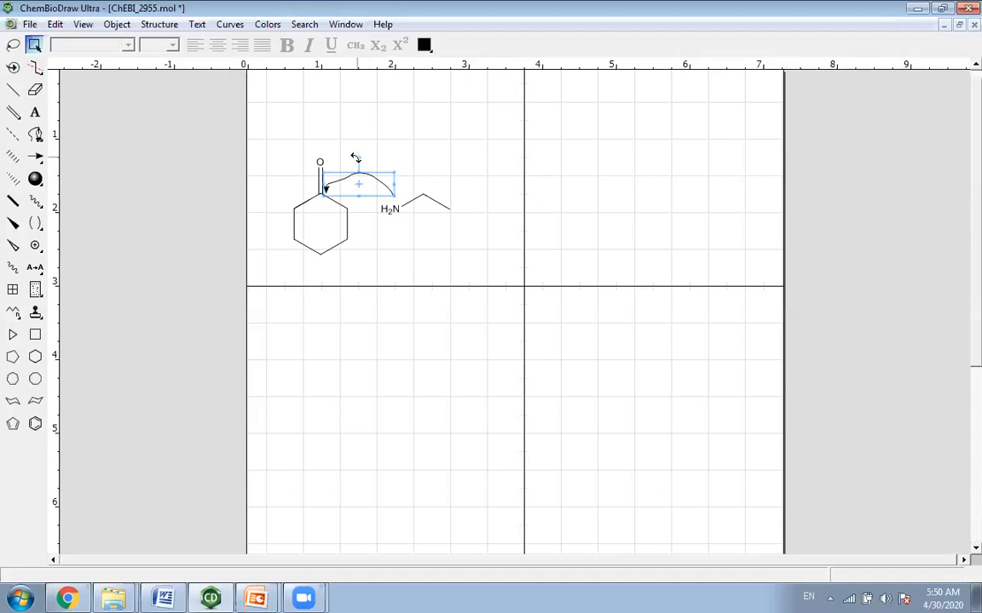
drag(357, 157, 371, 183)
click(372, 186)
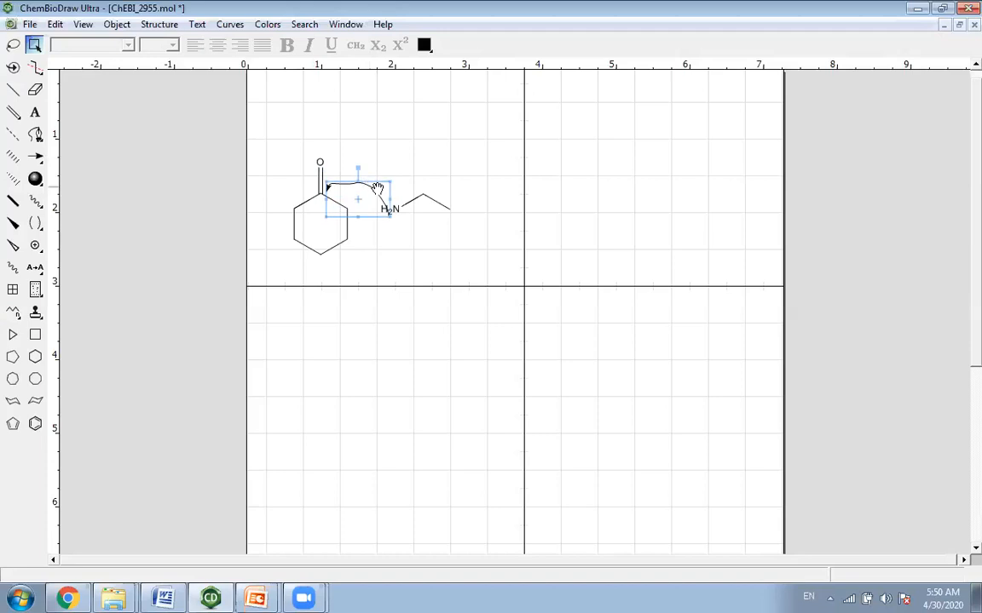
click(432, 205)
drag(434, 204, 427, 219)
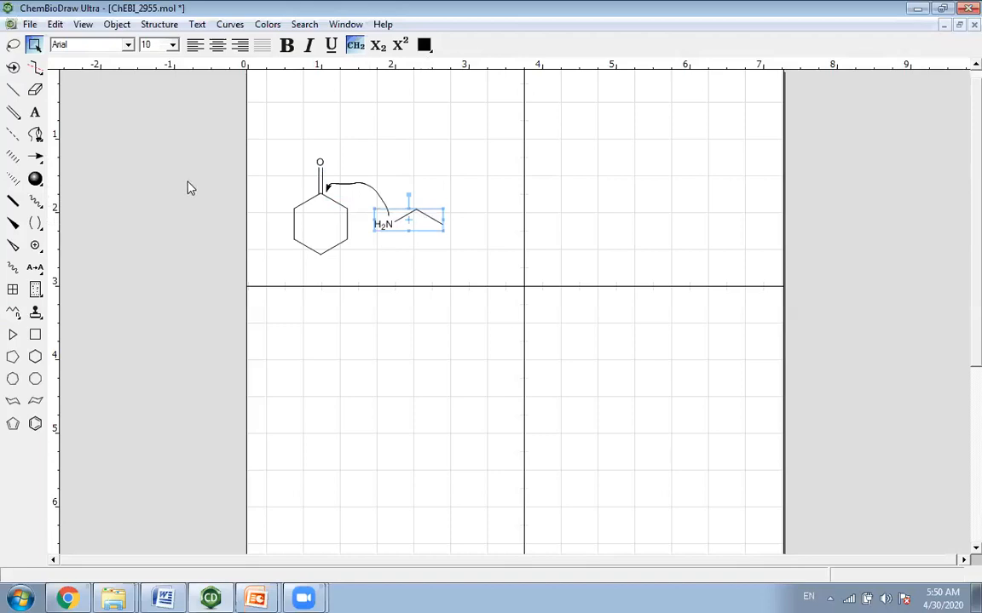
drag(44, 166, 151, 202)
drag(34, 156, 112, 228)
click(164, 218)
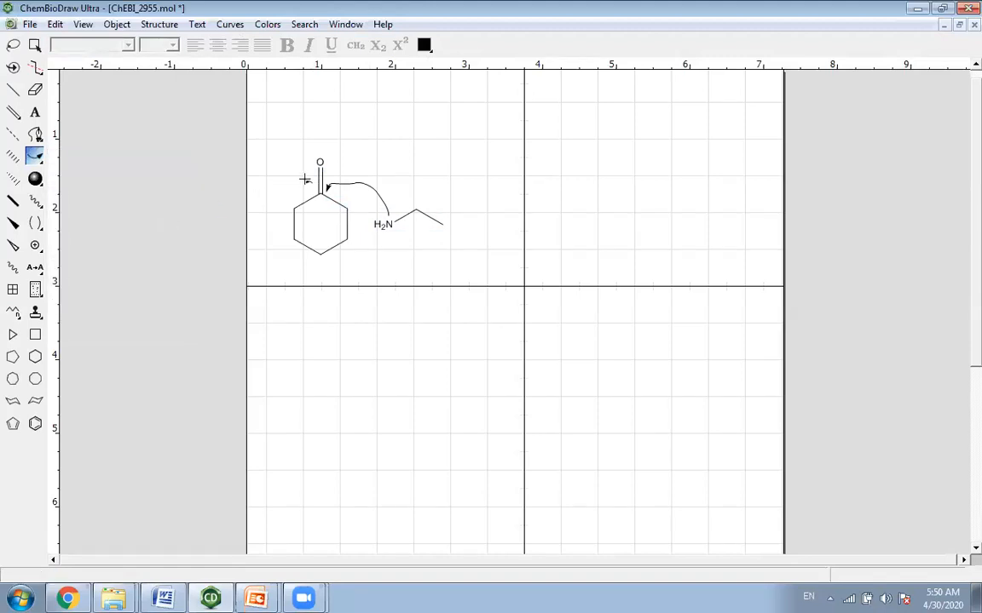
mouse_move(320, 174)
mouse_down()
mouse_move(322, 160)
mouse_move(290, 192)
mouse_move(290, 183)
mouse_up()
Draw a curved arrow from the C=O double bond to the carbonyl oxygen of the cyclohexanone
click(35, 156)
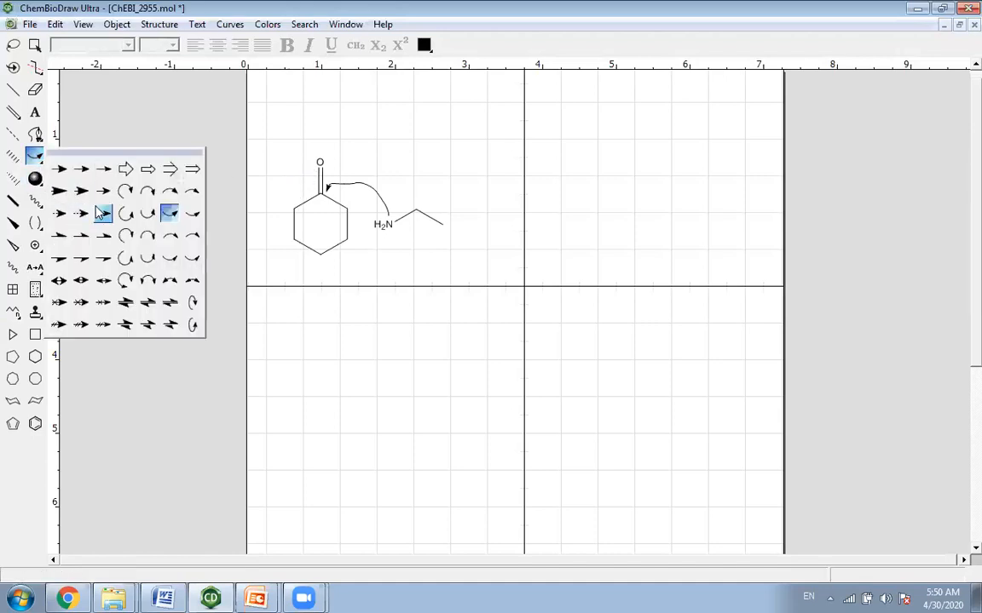
click(164, 195)
mouse_move(309, 181)
mouse_down()
mouse_move(300, 165)
mouse_move(316, 162)
mouse_up()
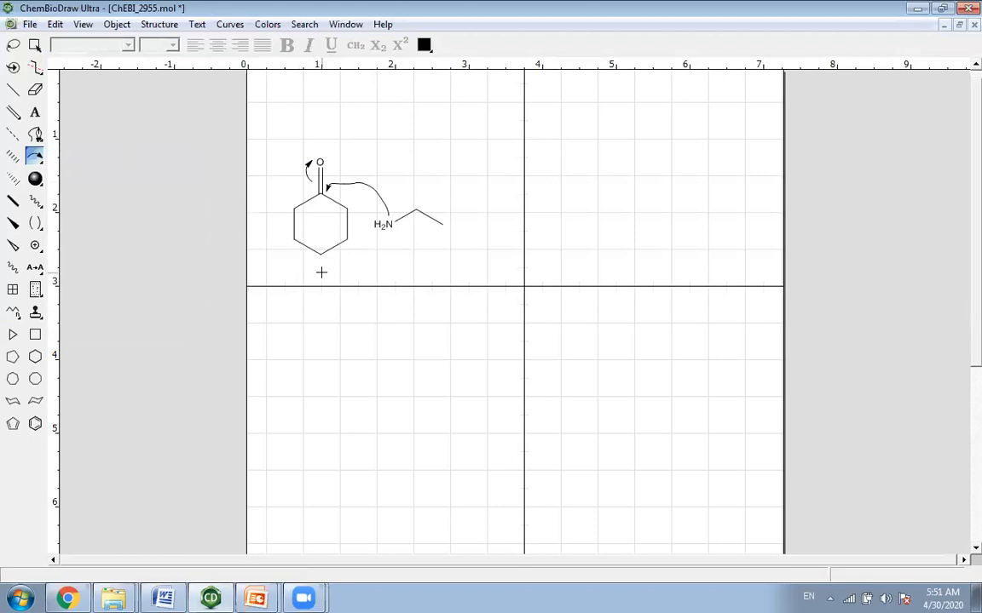
Draw a straight horizontal reaction arrow to the right of the ethylamine
click(36, 157)
click(81, 169)
drag(466, 222, 538, 224)
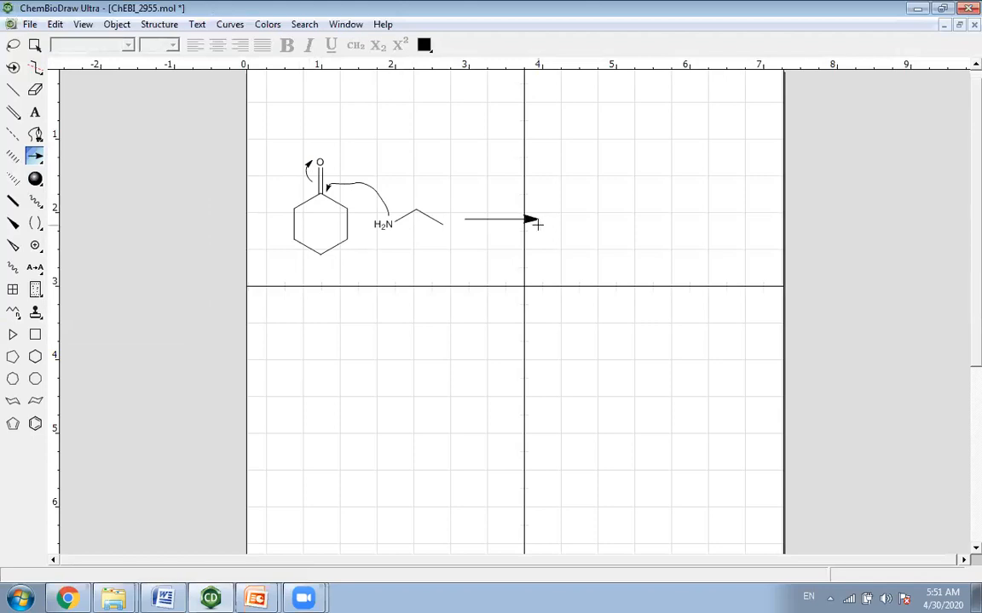
Place a copy of the cyclohexanone structure on the product side of the reaction arrow
click(34, 44)
click(302, 177)
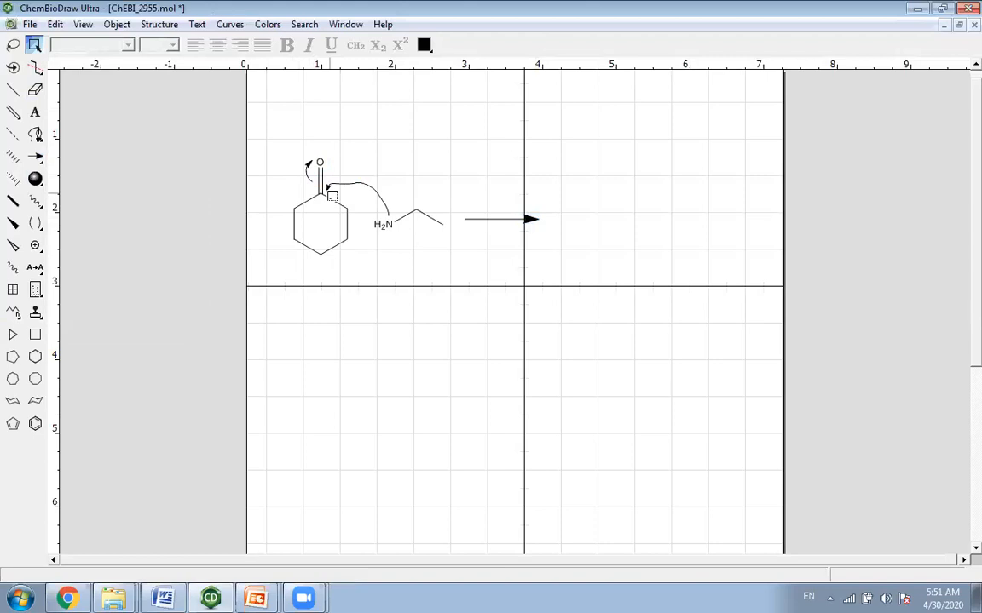
double_click(337, 208)
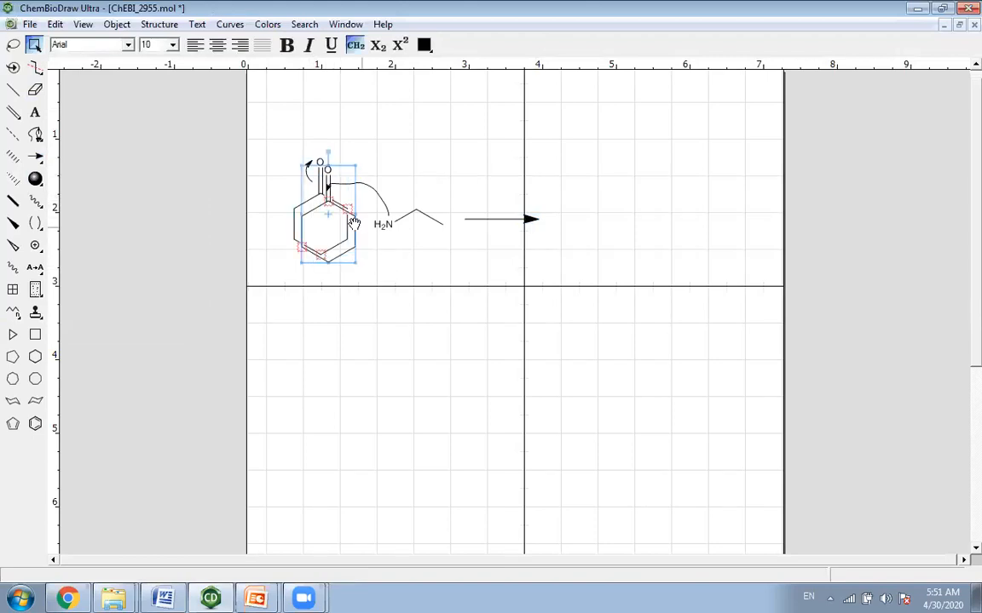
drag(326, 221, 587, 221)
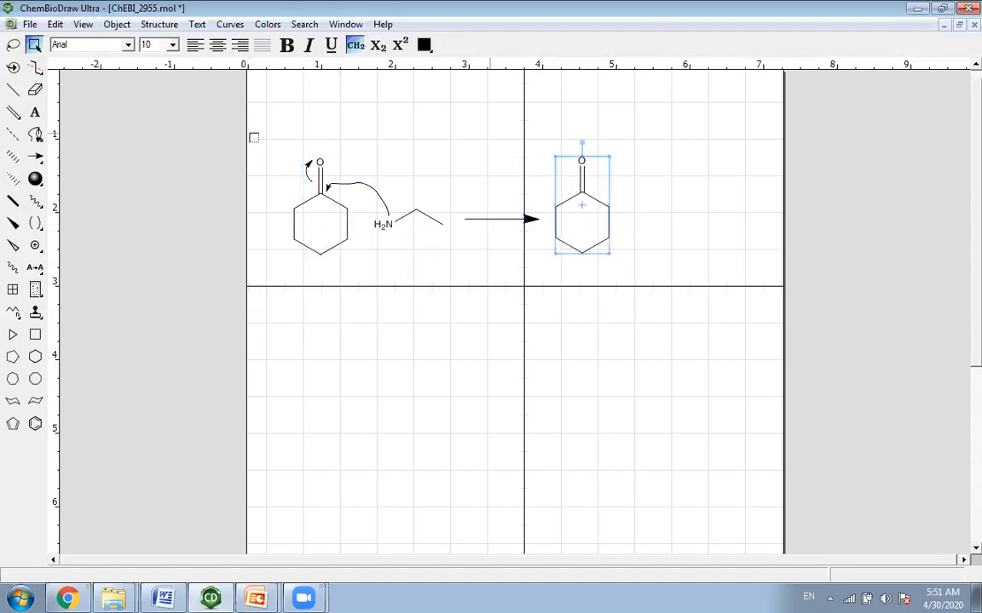
Reduce the copied ring's C=O bond to a single bond and attach an NH group with an ethyl chain to the same carbon
click(35, 89)
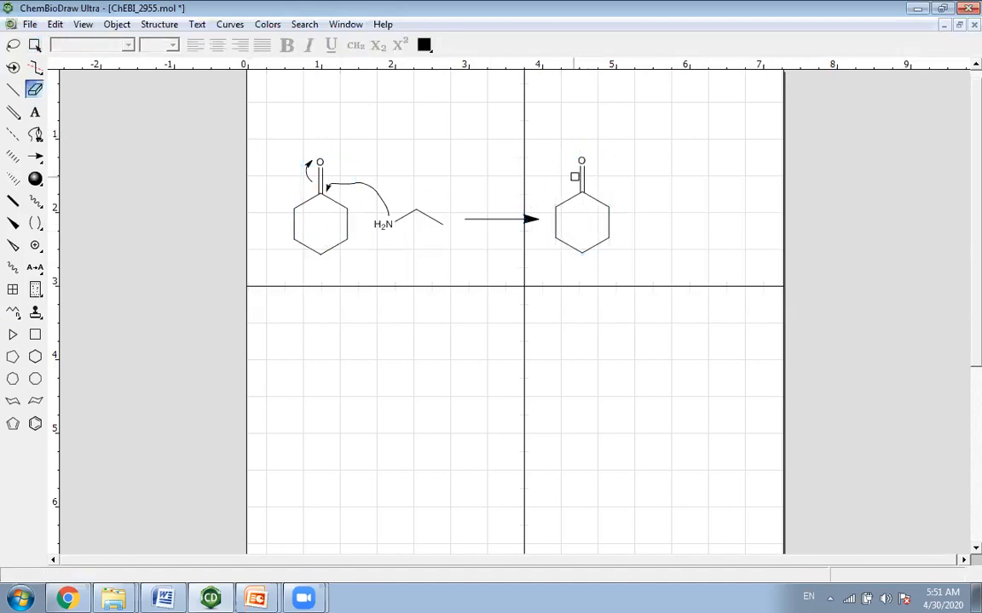
click(581, 176)
click(13, 88)
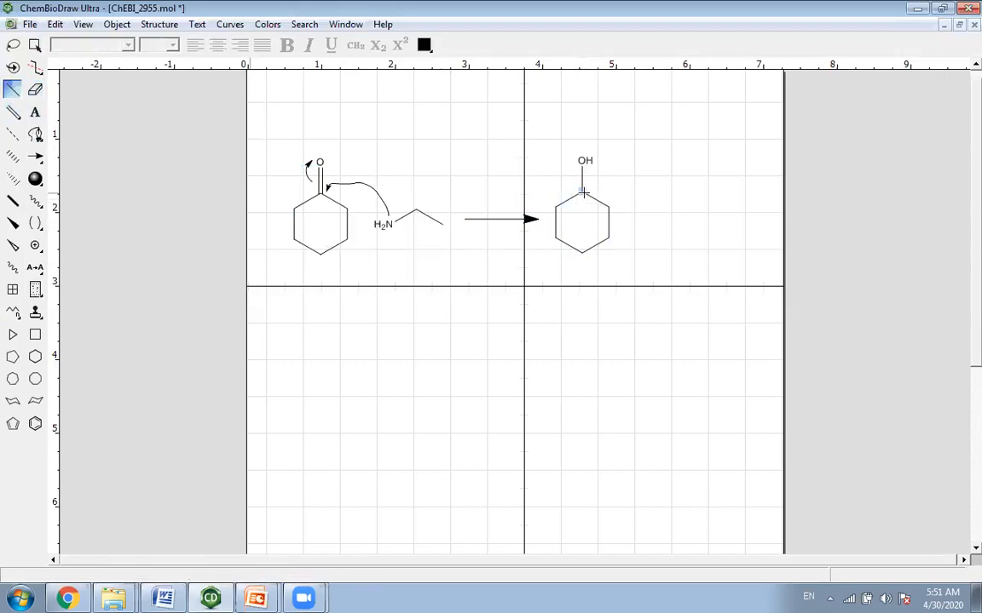
drag(584, 194, 607, 177)
key(n)
mouse_move(608, 177)
mouse_down()
mouse_move(634, 190)
mouse_move(661, 176)
mouse_up()
Add a circled negative charge to the oxygen of the product structure
click(40, 248)
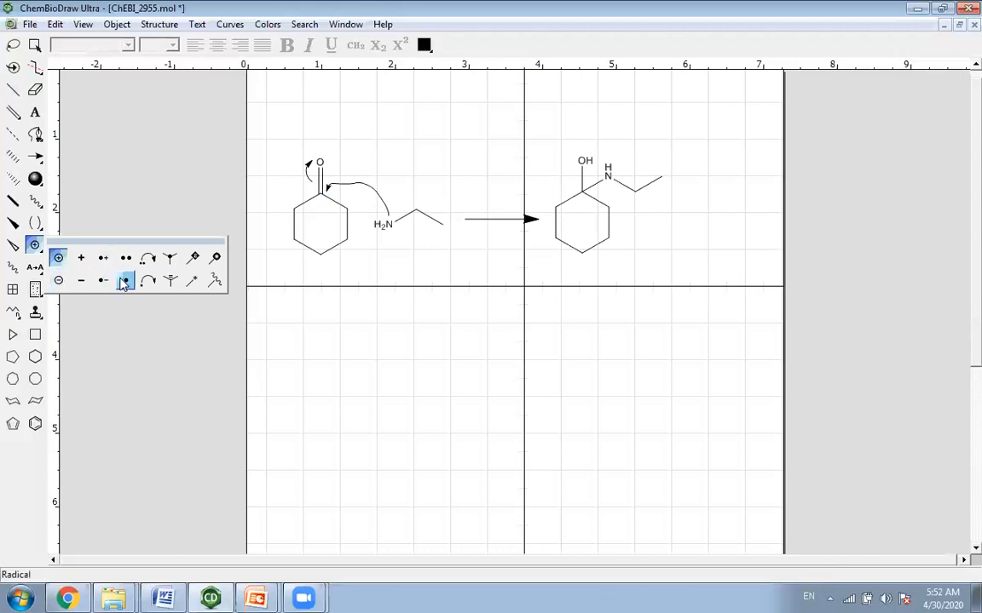
click(60, 281)
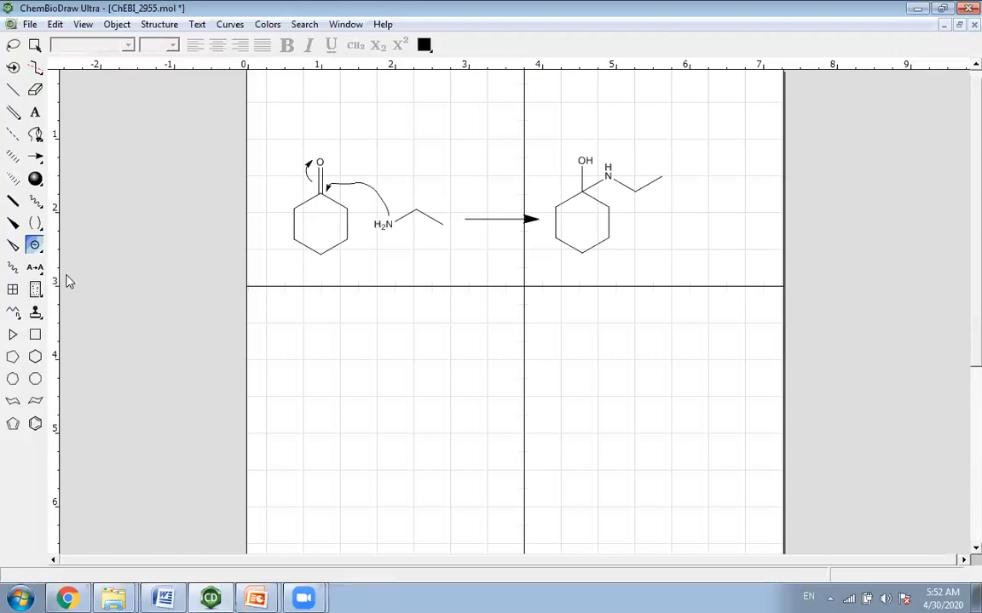
click(579, 160)
Nudge the negative charge symbol to the upper left of the product's oxygen
click(35, 45)
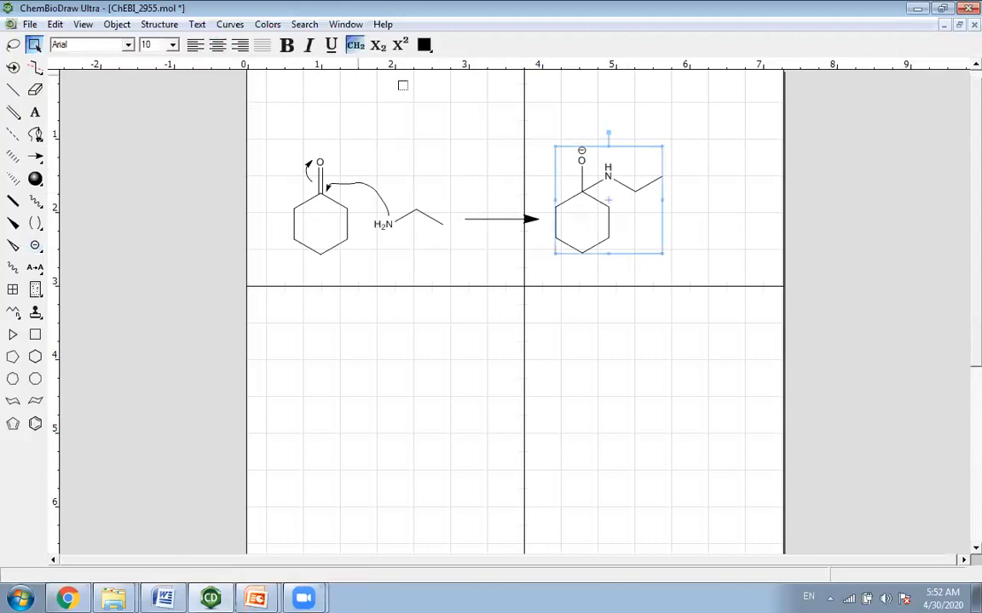
click(516, 117)
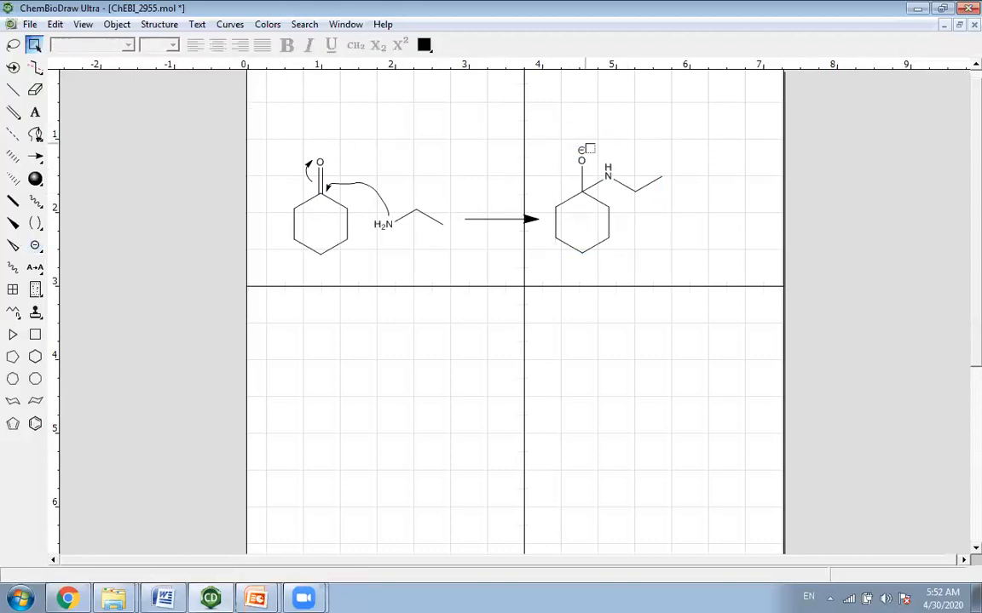
click(582, 151)
key(Left)
key(Left)
key(Down)
key(Down)
key(Left)
key(Left)
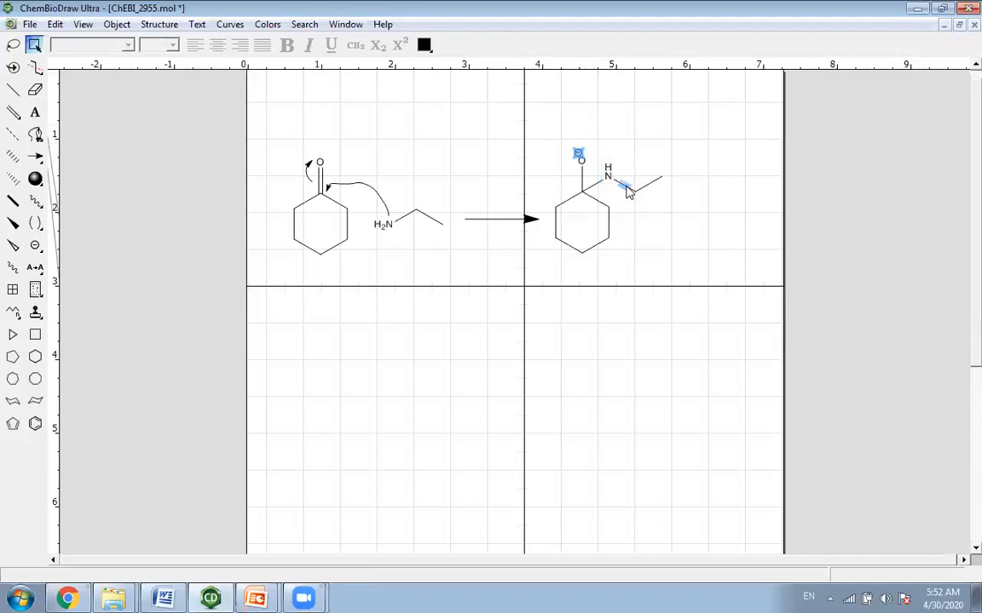
key(Left)
key(Left)
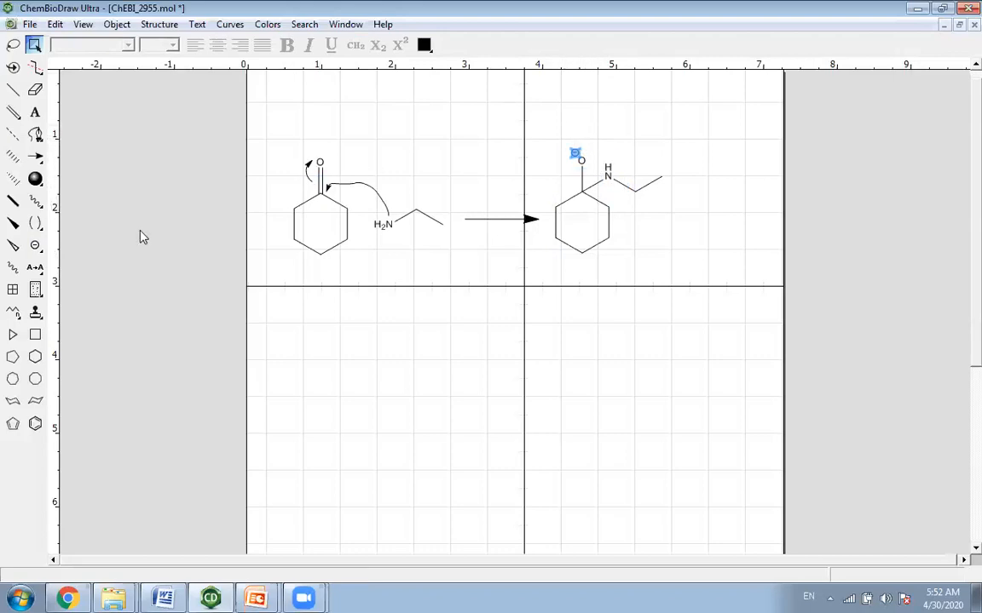
Add a circled positive charge to the nitrogen of the product structure
drag(38, 254, 58, 257)
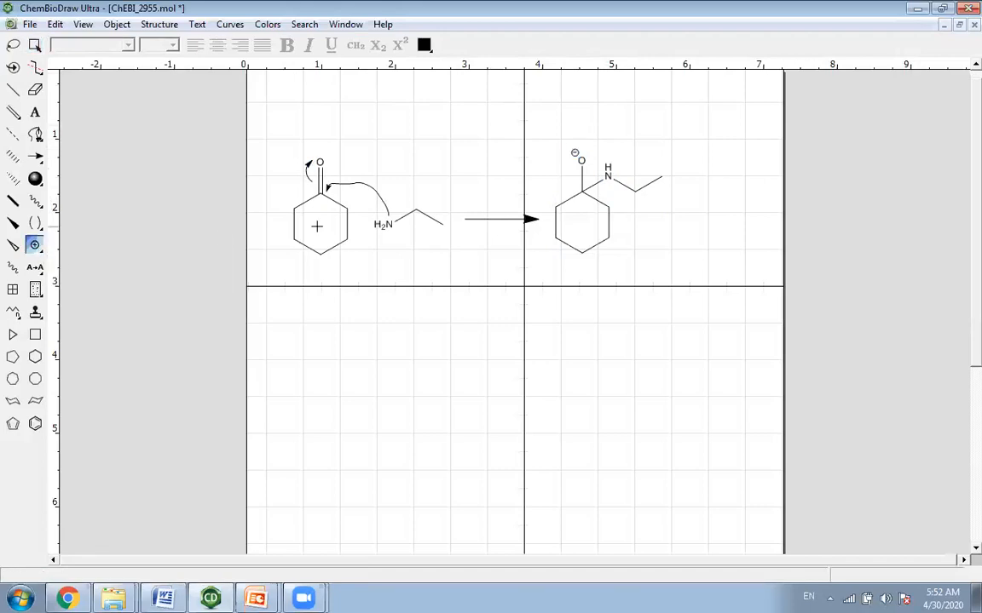
click(607, 175)
click(36, 46)
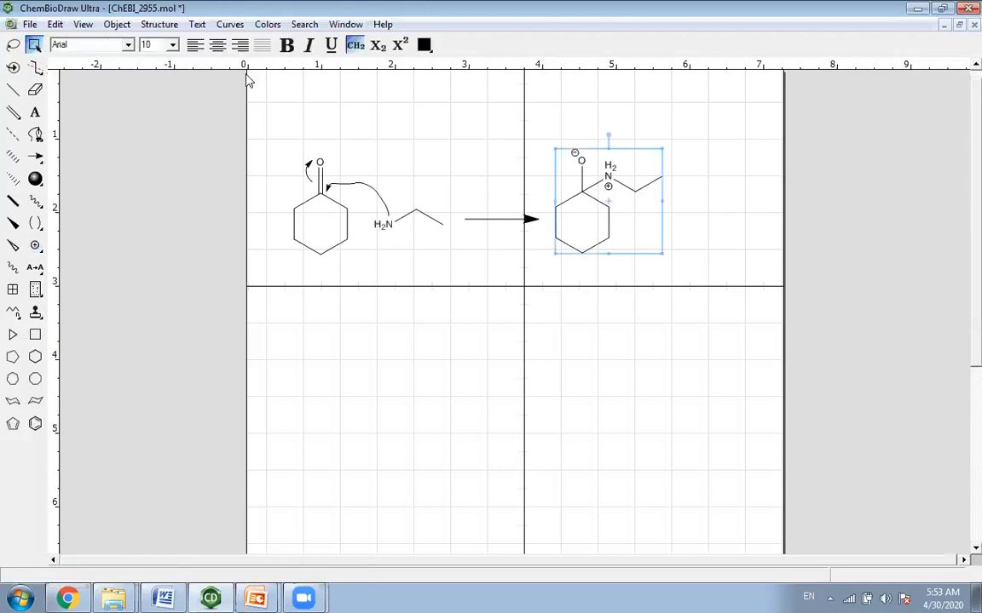
Generate the chemical name label for the original cyclohexanone structure with Convert Structure to Name
double_click(320, 166)
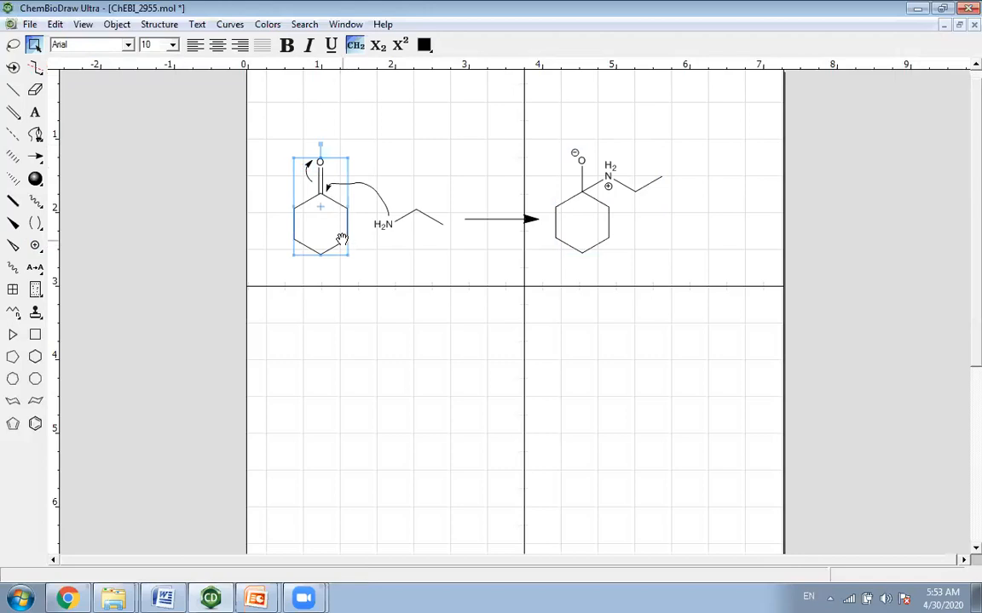
click(152, 26)
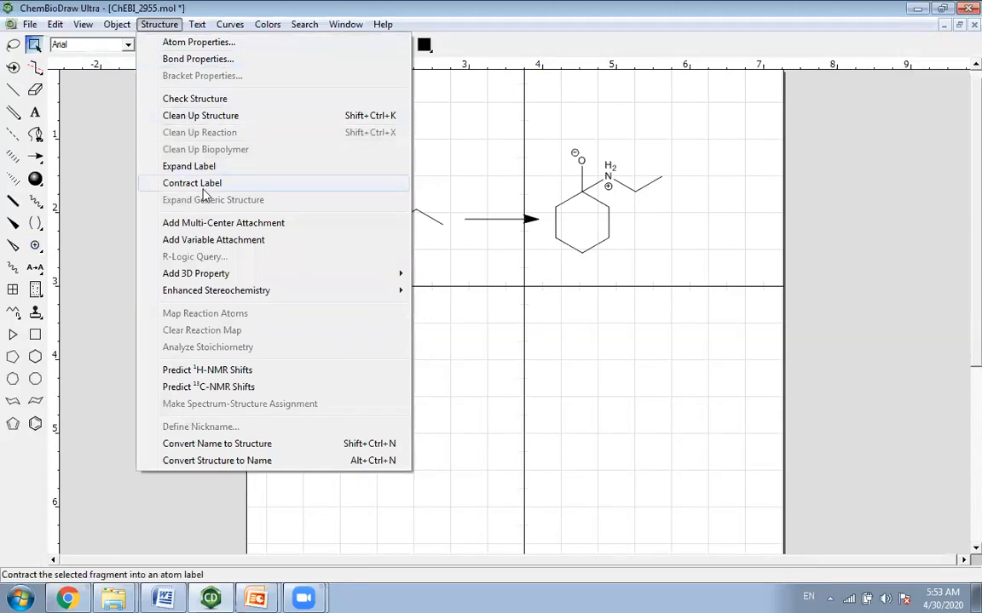
click(291, 467)
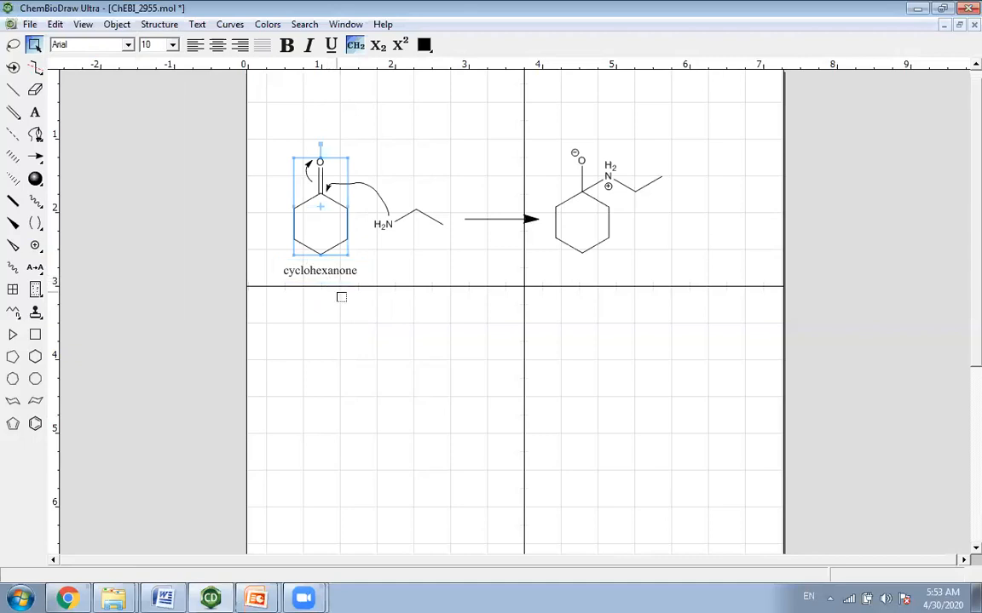
Generate the chemical name label for the ethylamine structure with Convert Structure to Name
click(433, 220)
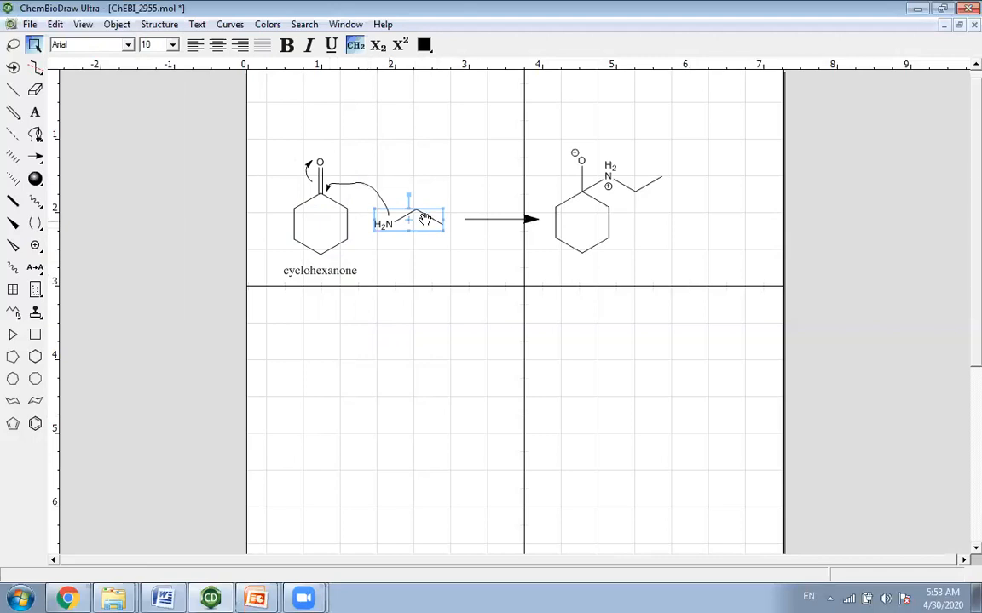
click(164, 27)
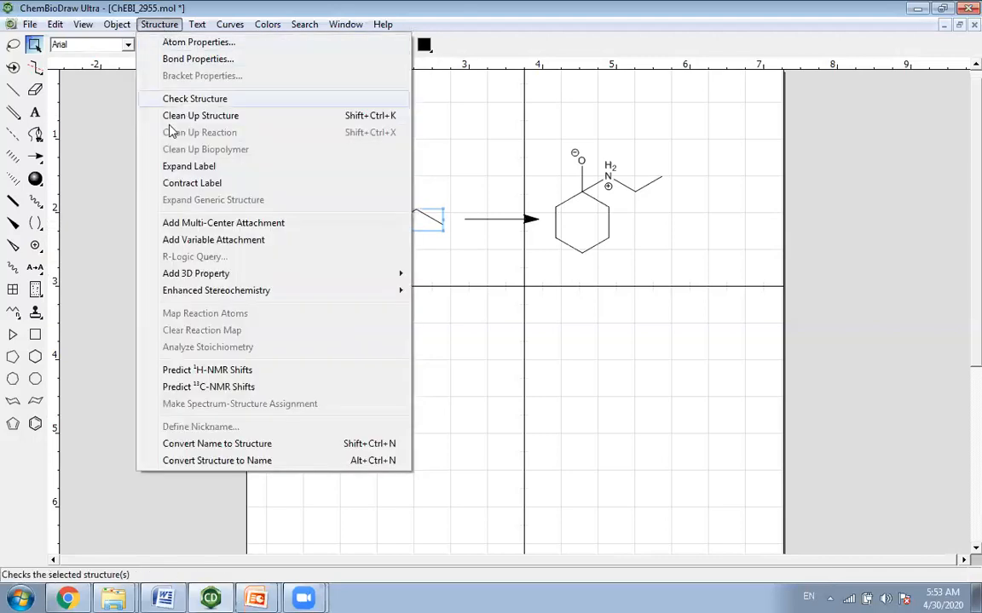
click(256, 461)
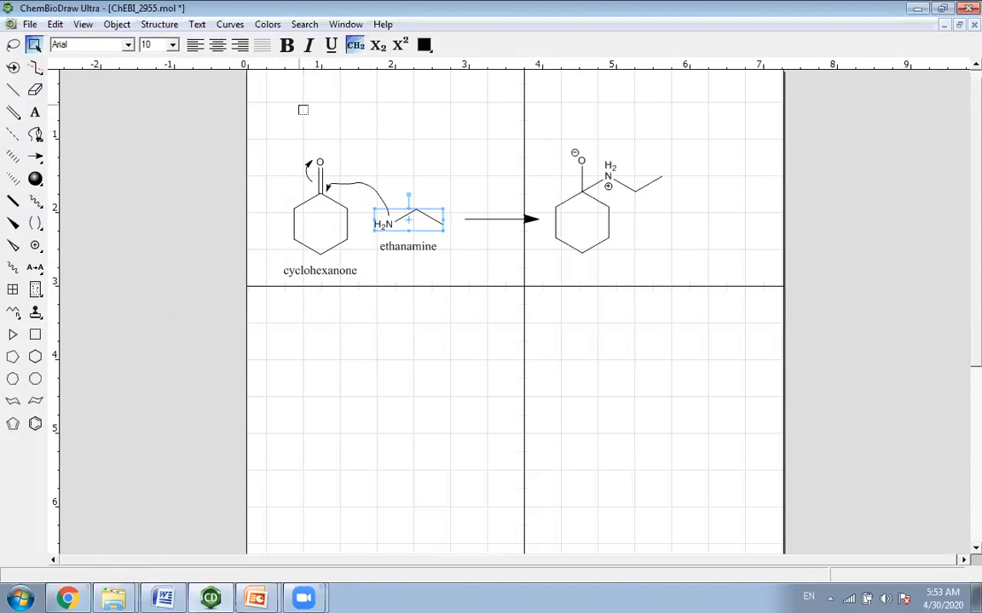
click(303, 110)
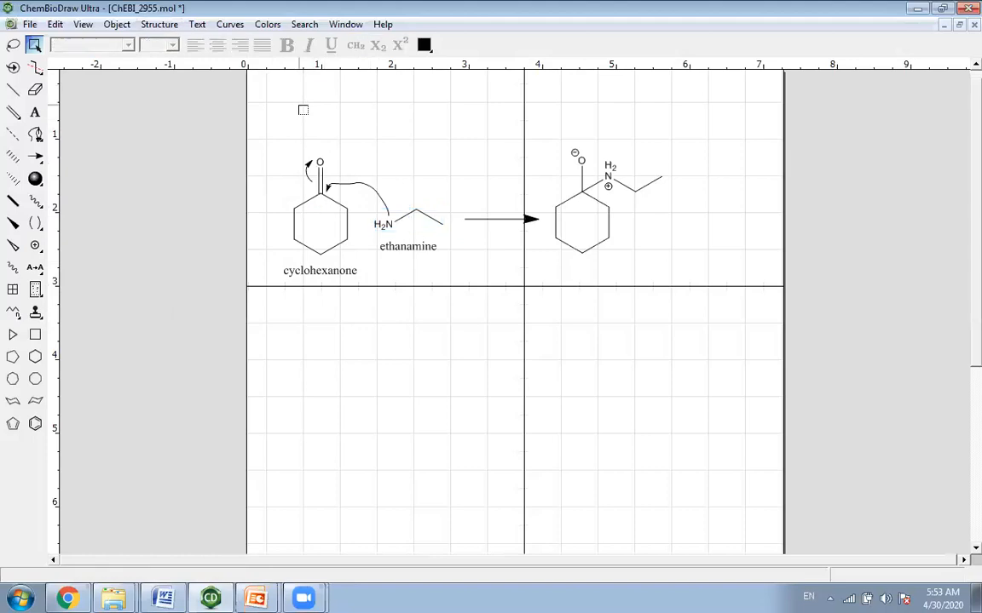
Insert the structure of butanone with Convert Name to Structure, keeping the name pasted below it
click(159, 26)
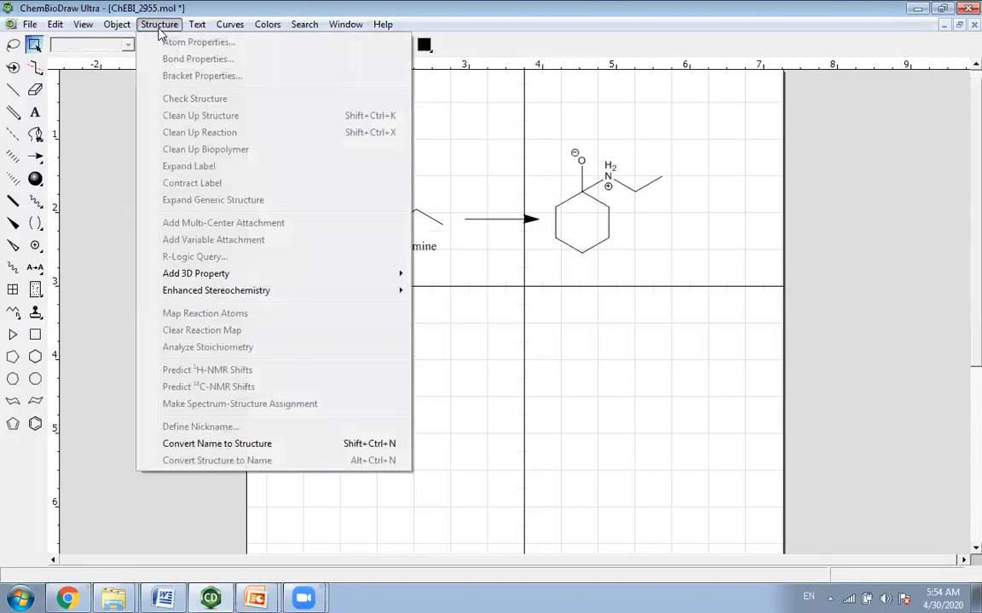
click(254, 444)
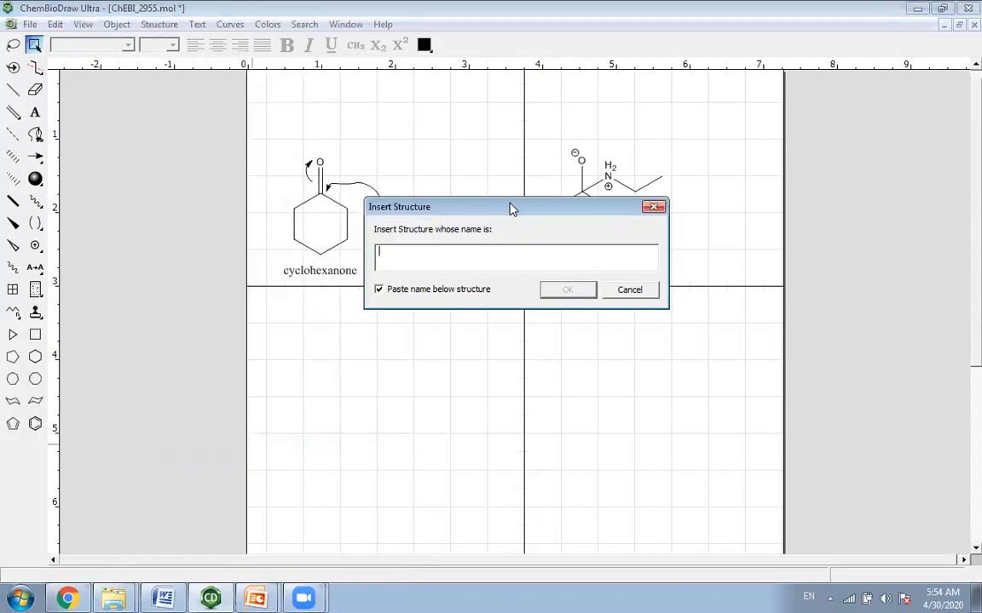
drag(512, 211, 491, 265)
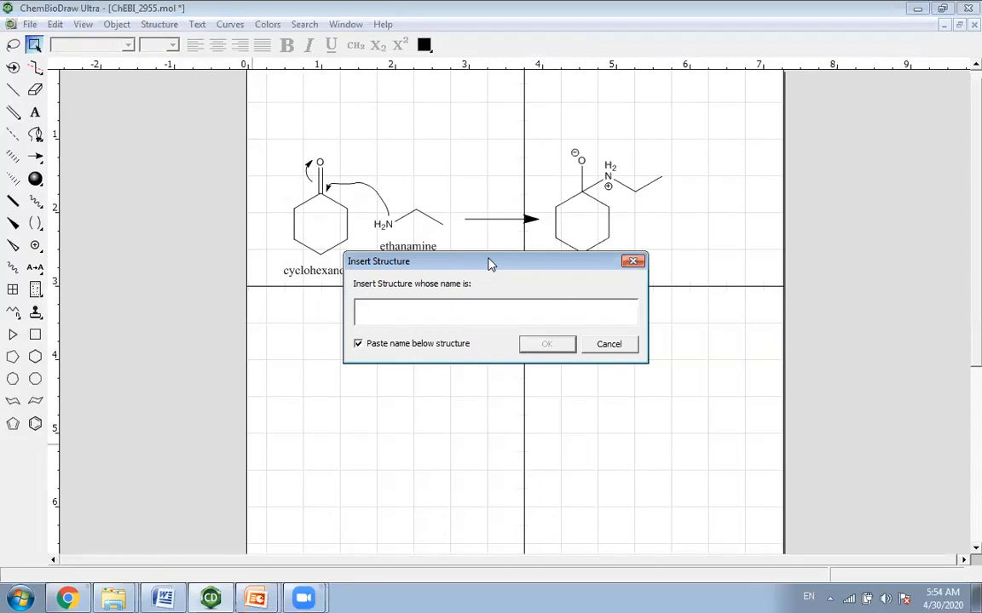
text(butanone)
click(544, 346)
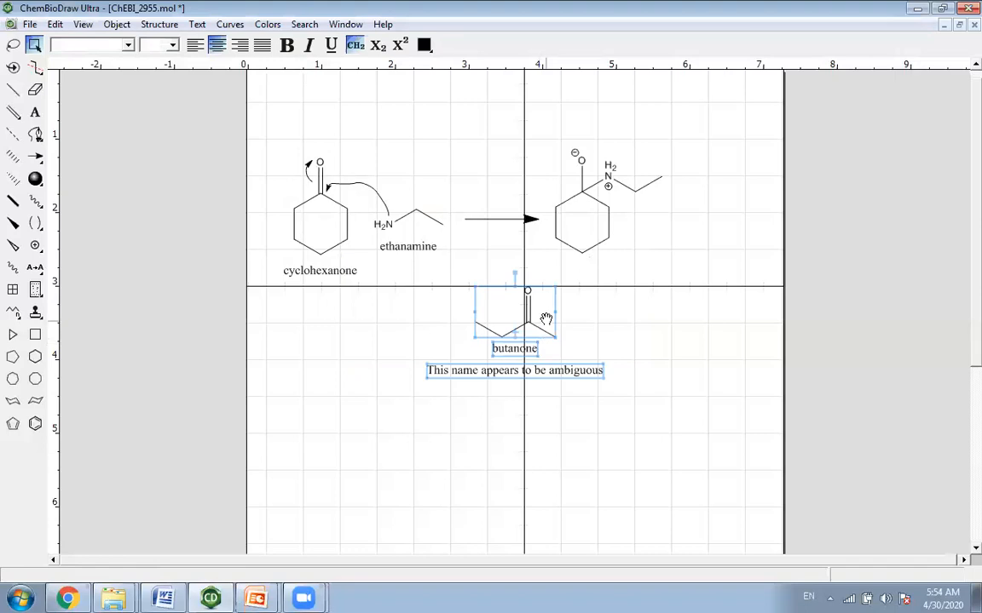
Move the butanone structure to the left beneath the ethanamine and delete the ambiguous-name note below it
drag(547, 313, 479, 329)
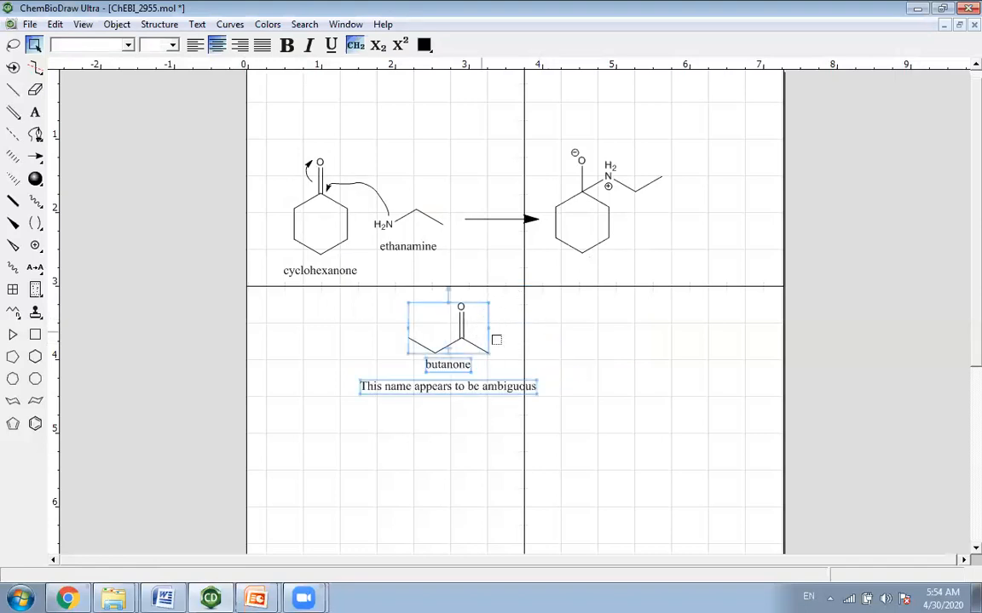
click(551, 360)
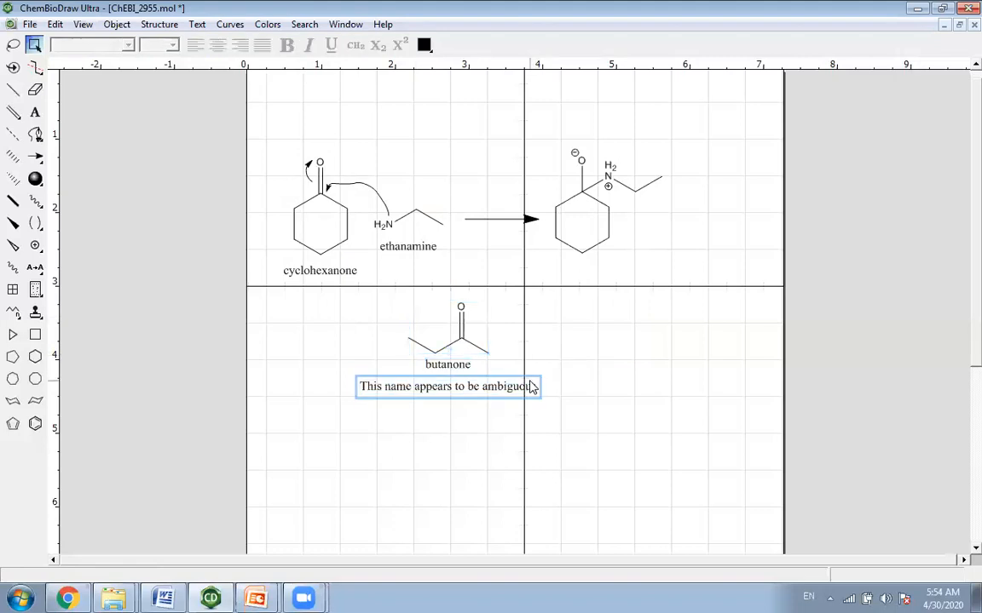
click(531, 387)
key(Delete)
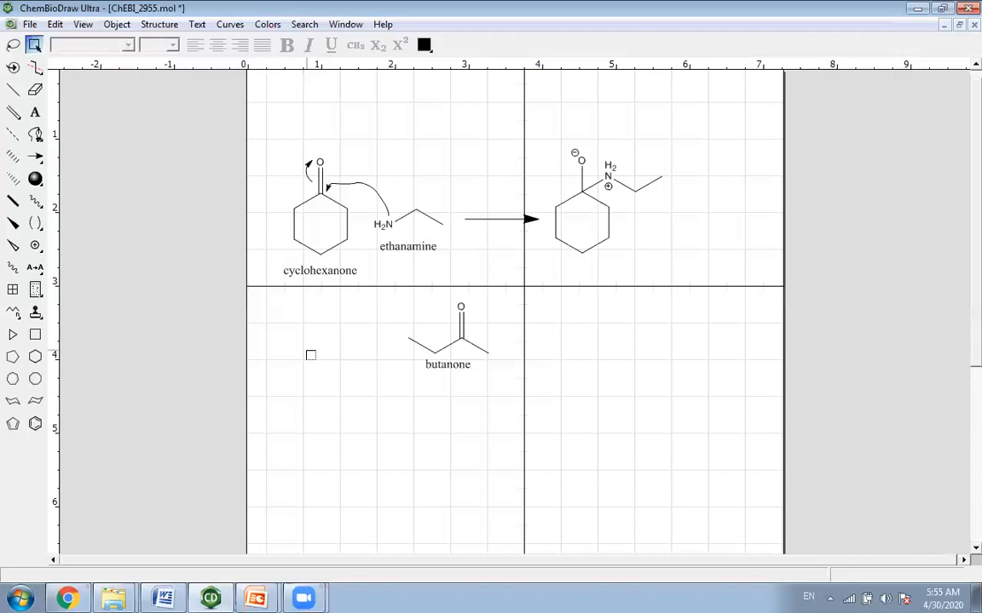
Switch to Chrome and run a Google search for "azithromycin mol file"
click(35, 312)
click(72, 597)
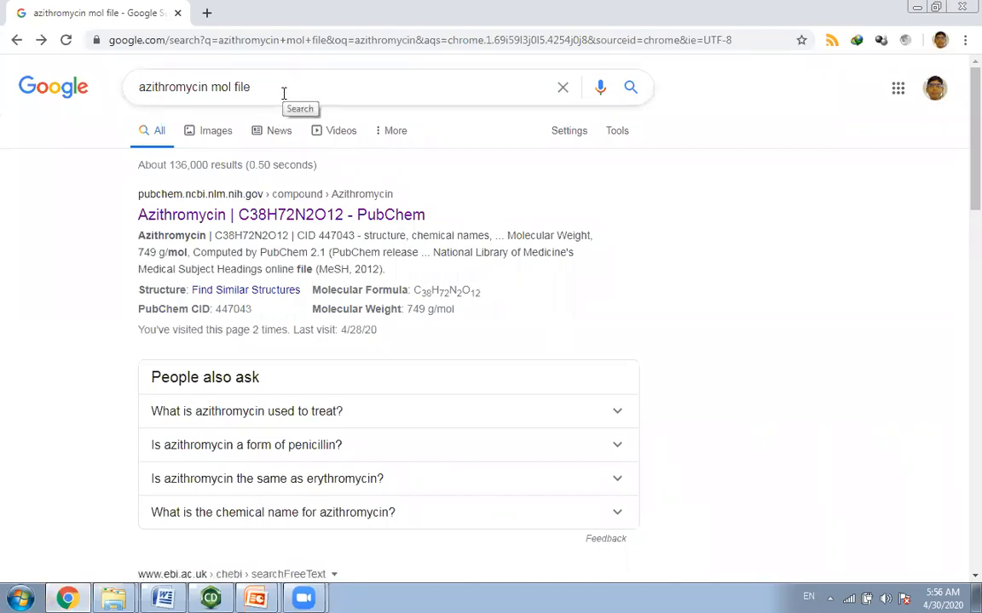
click(284, 93)
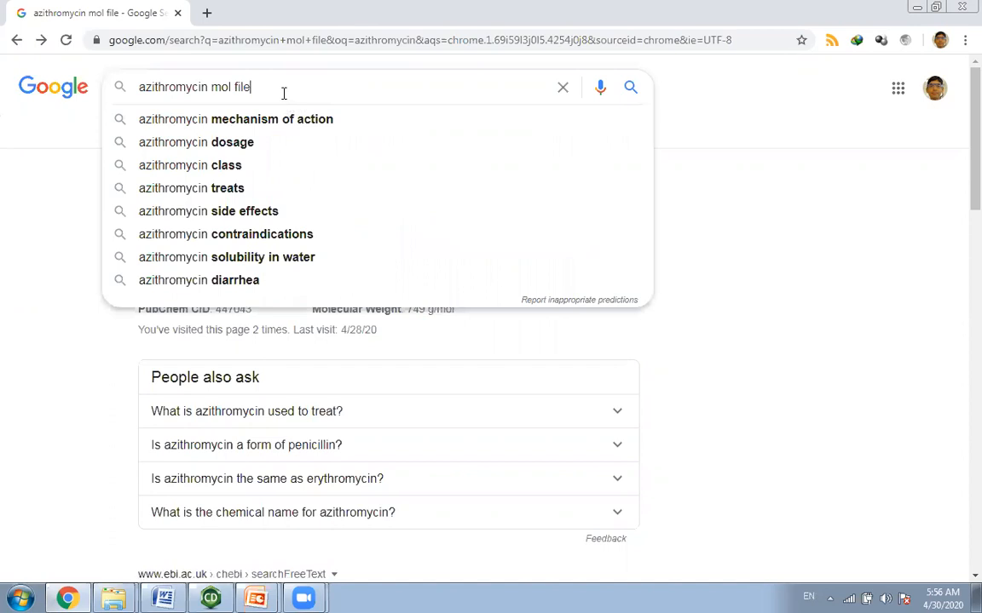
click(75, 288)
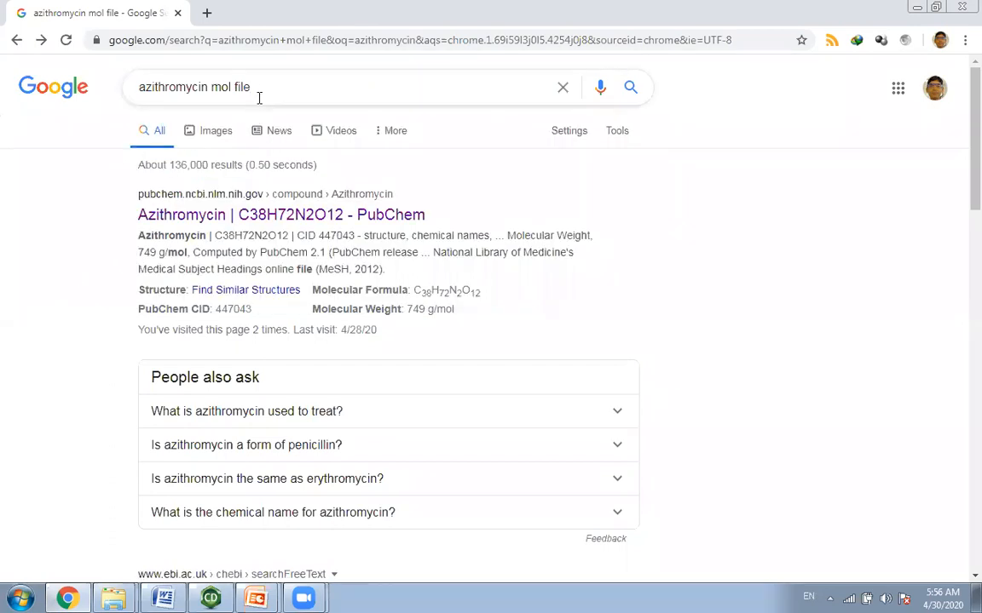
click(285, 88)
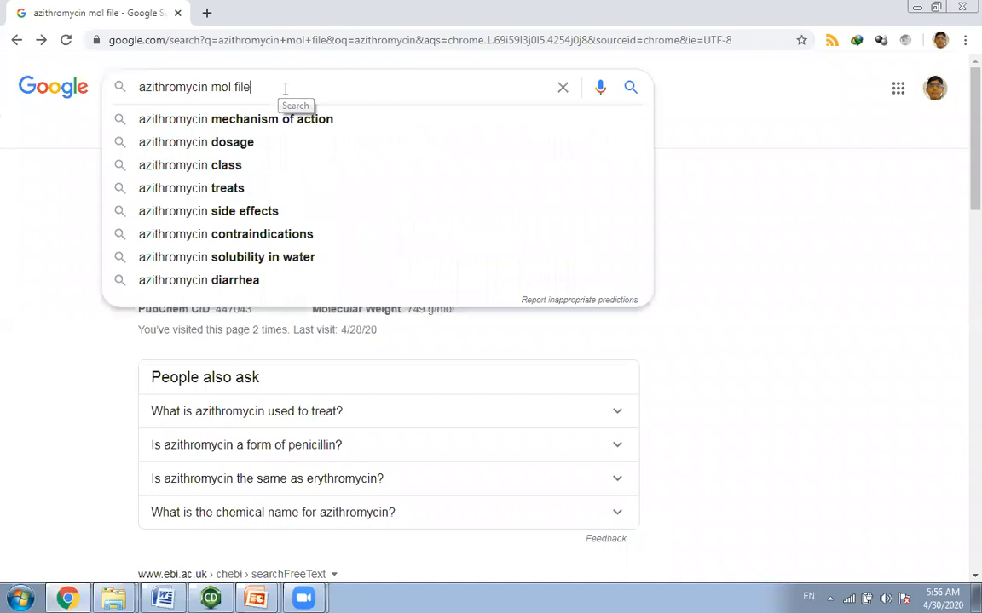
key(Return)
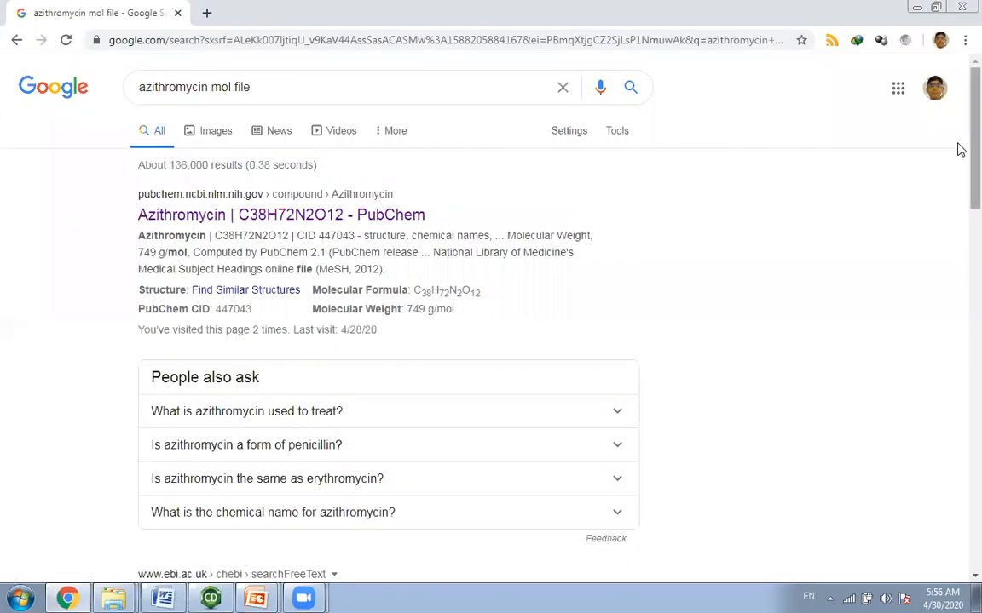
Open the ChemicalBook page for Azithromycin dihydrate from the results and download its MOL file 117772-70-0.mol
scroll(959, 204, down, 4)
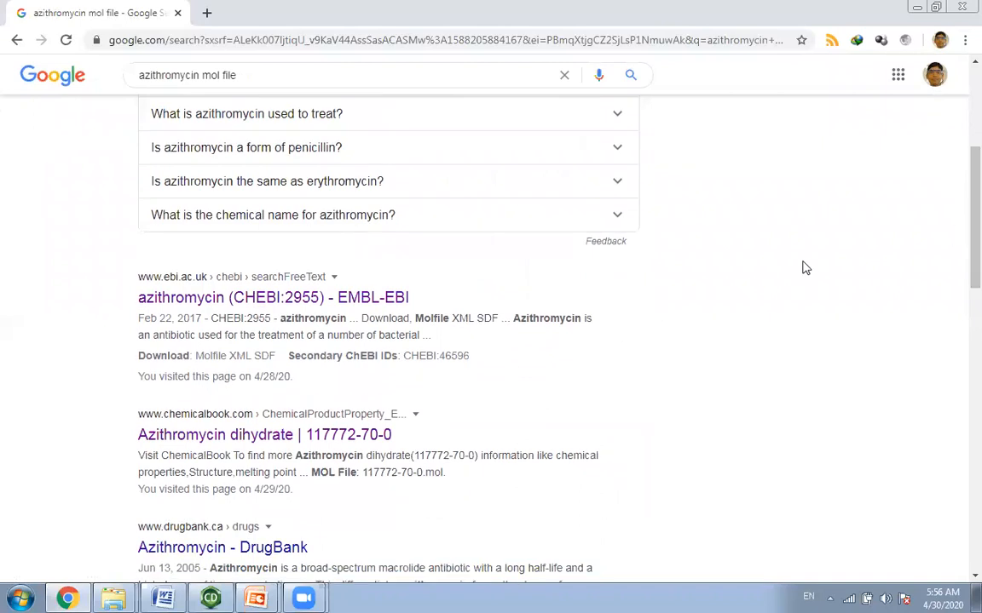
click(313, 438)
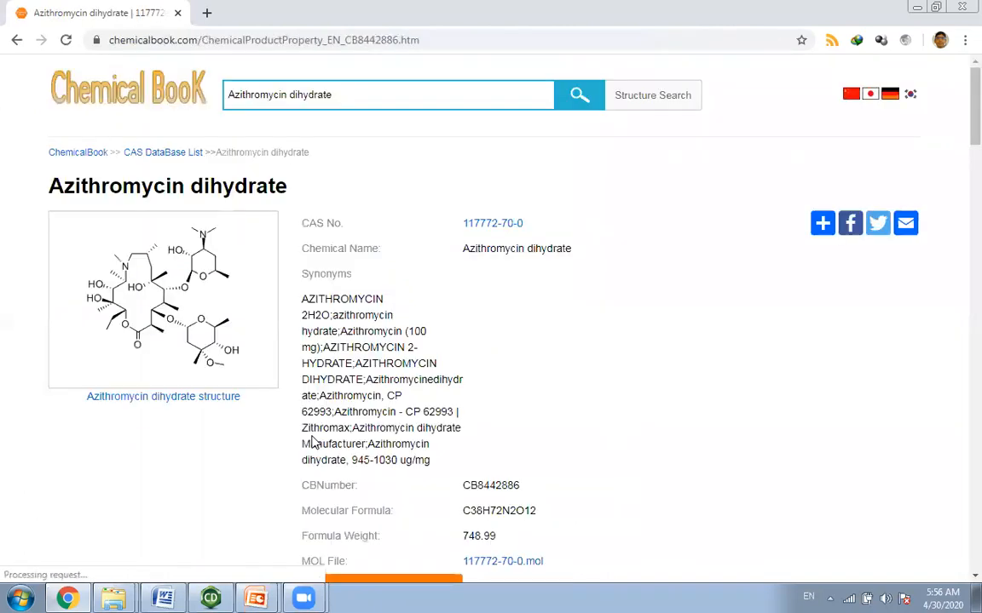
scroll(958, 141, down, 2)
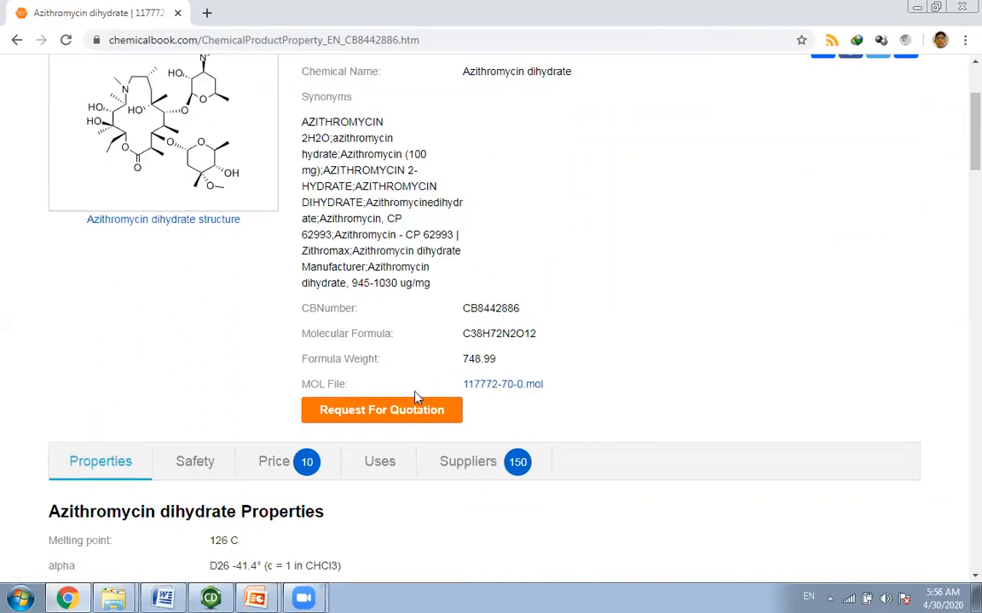
drag(303, 384, 357, 387)
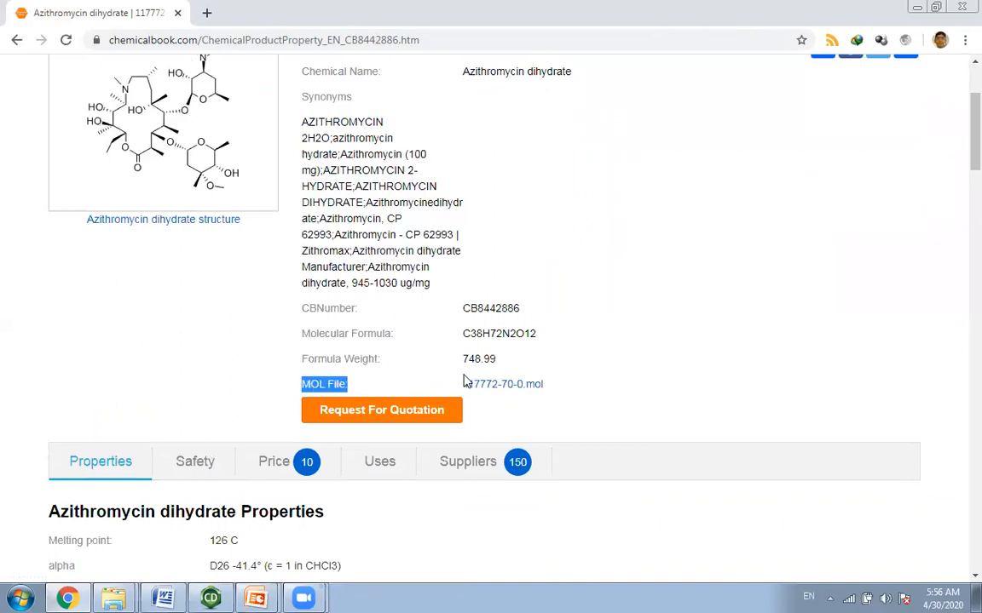
click(569, 384)
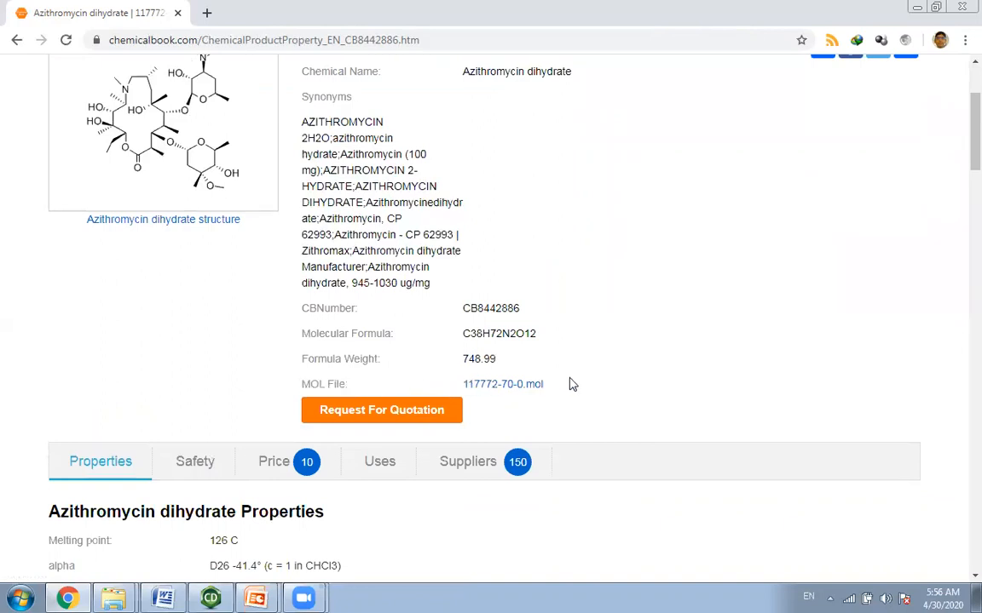
click(524, 389)
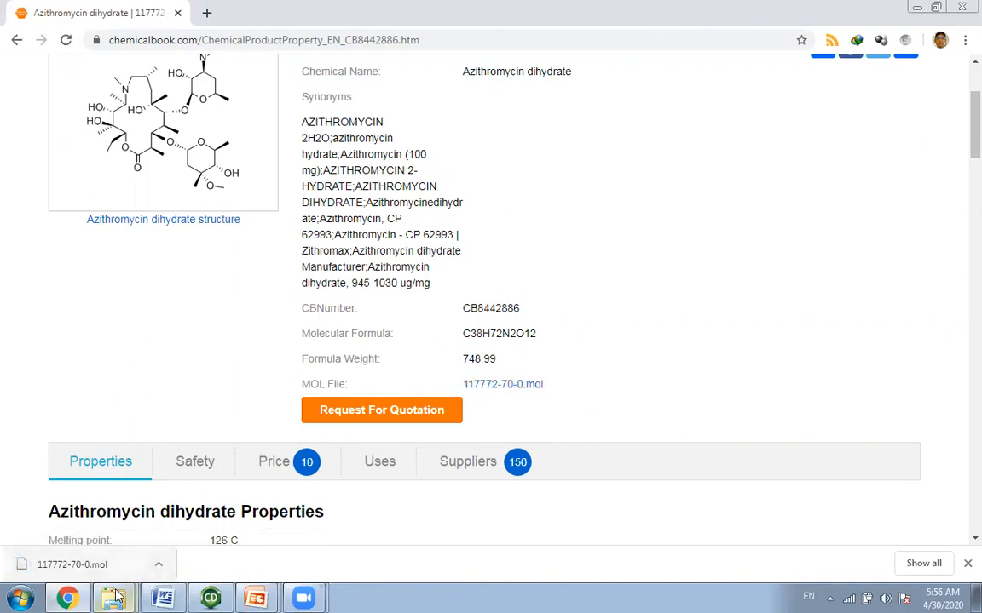
Switch to the working folder on Local Disk (D:) in Windows Explorer and locate the ChEBI_2955.mol file
mouse_move(121, 597)
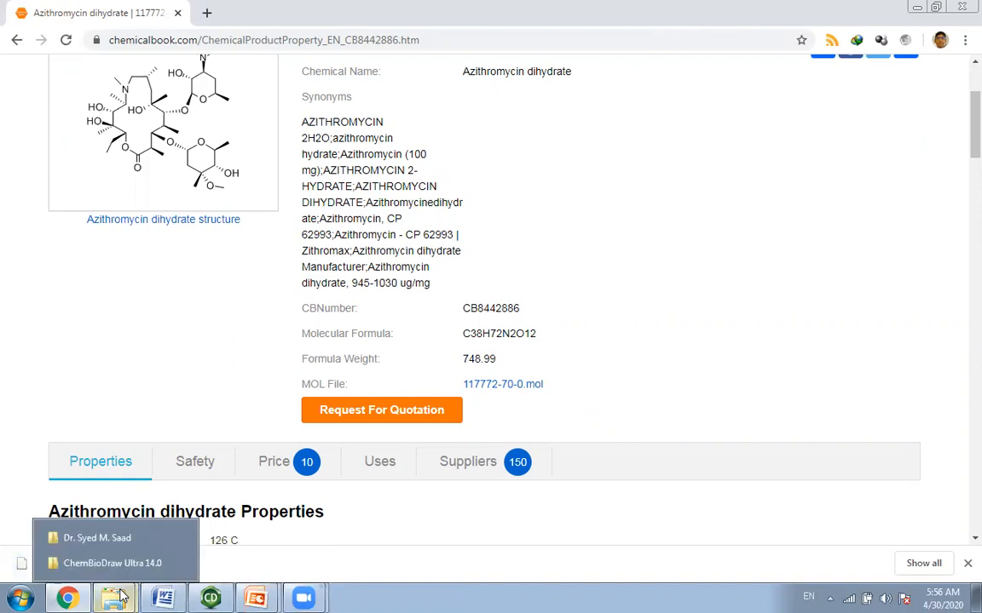
click(100, 541)
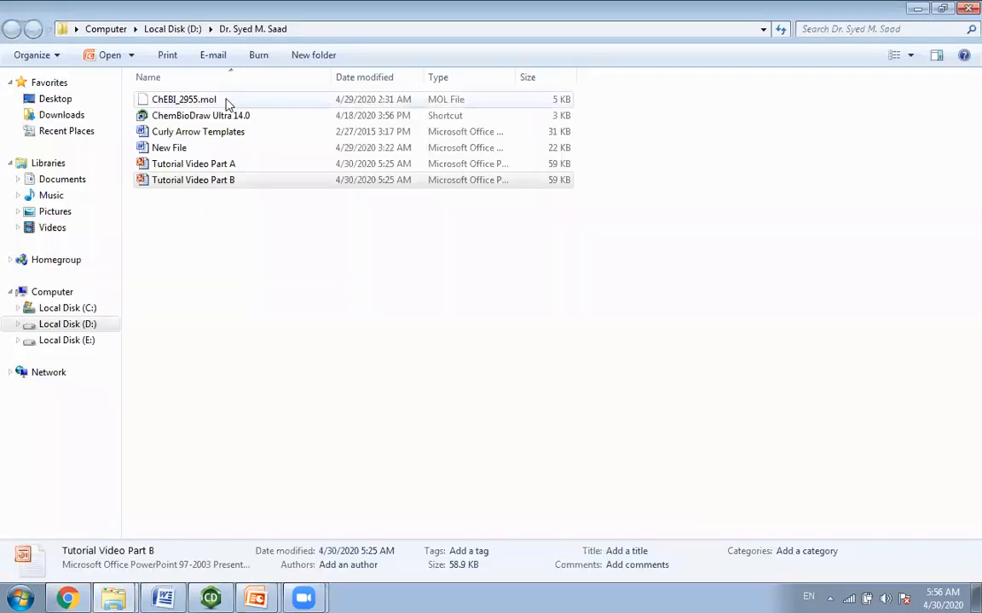
click(212, 103)
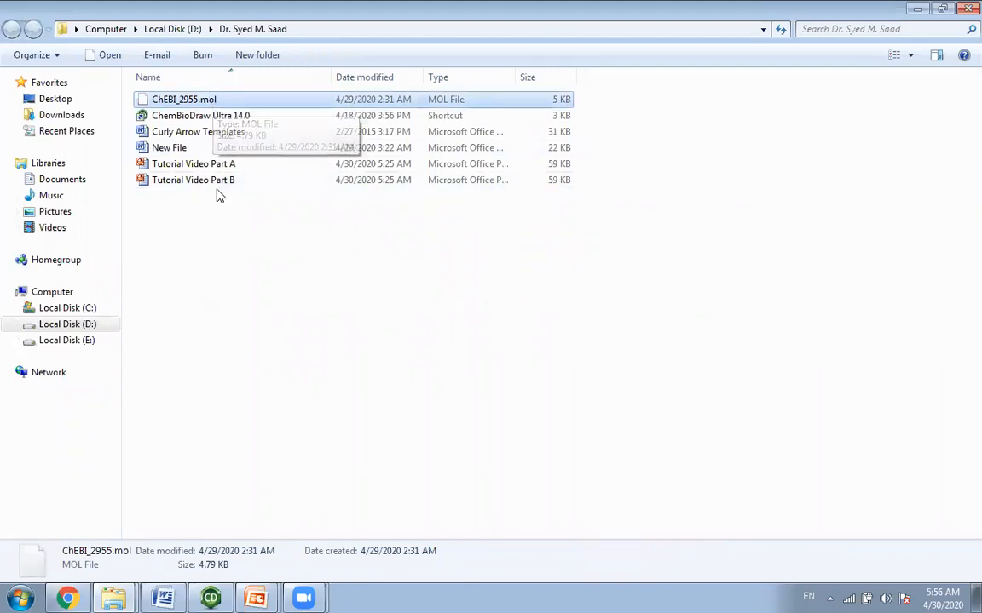
Switch back to ChemBioDraw and delete all structures, arrows and labels from the drawing page
click(213, 597)
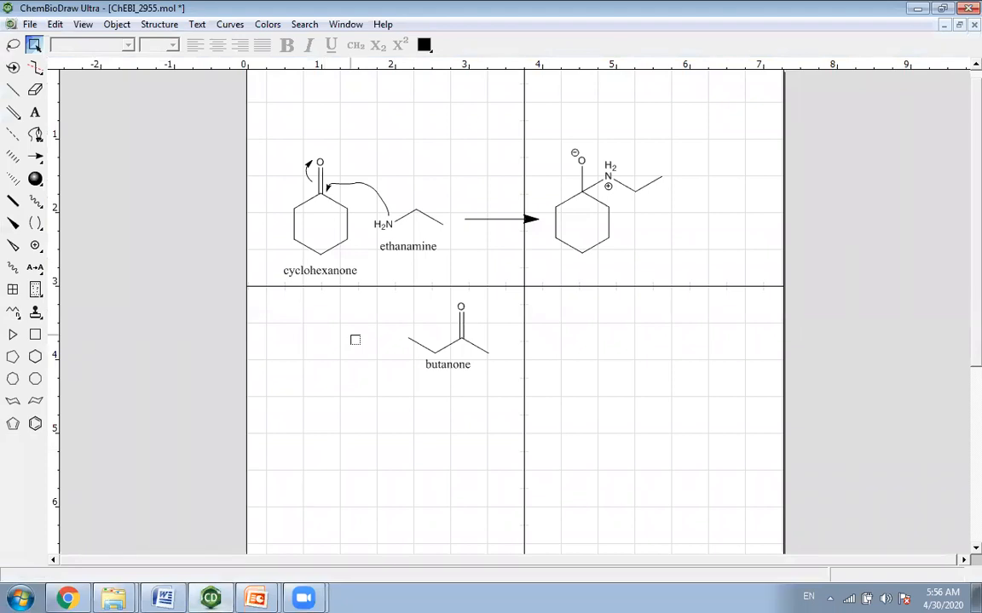
key(ctrl+a)
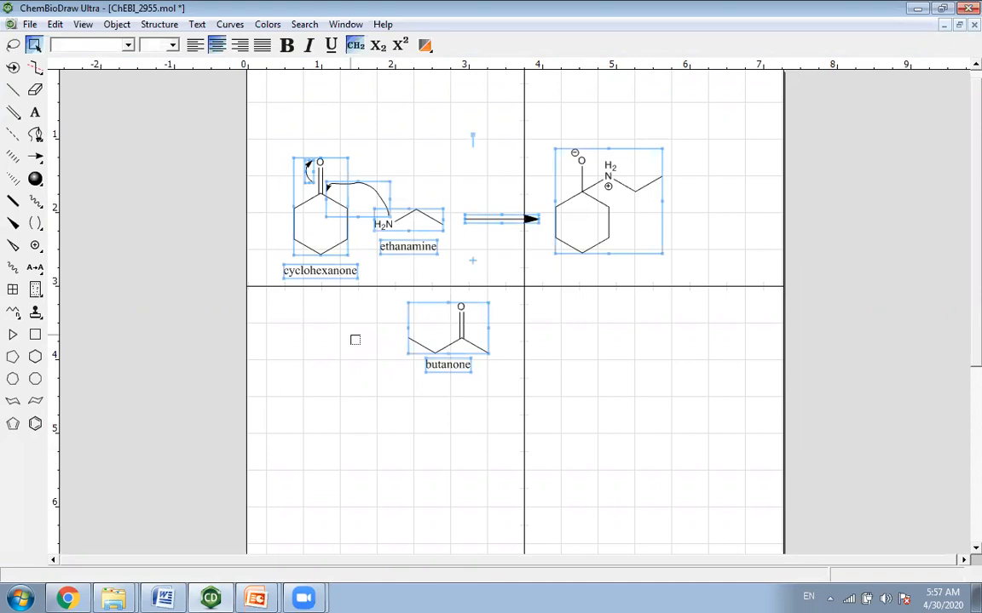
key(Delete)
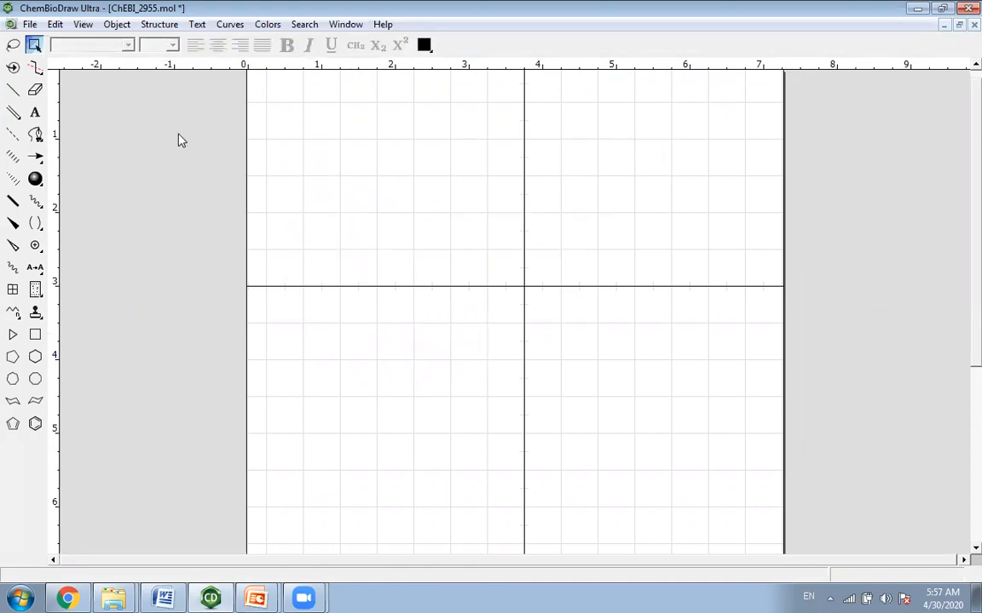
Show all file types in the Open dialog and open the azithromycin structure file ChEBI_2955.mol
click(31, 25)
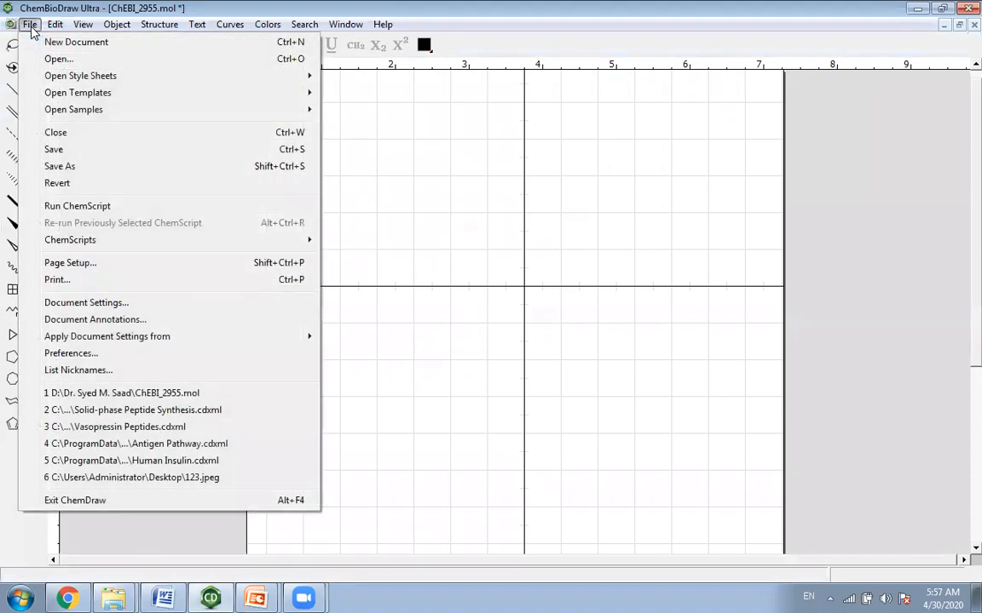
click(58, 61)
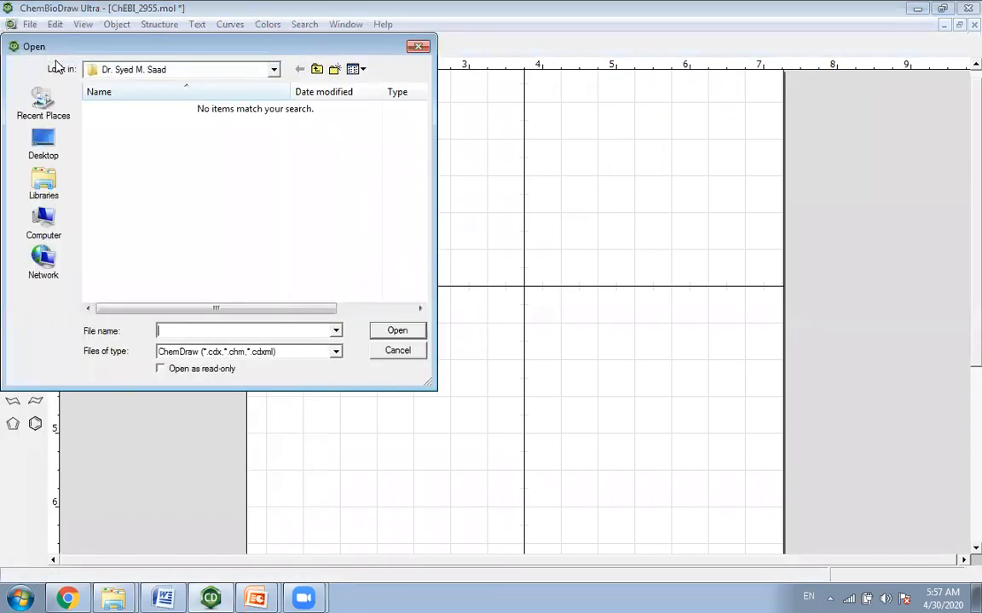
click(336, 331)
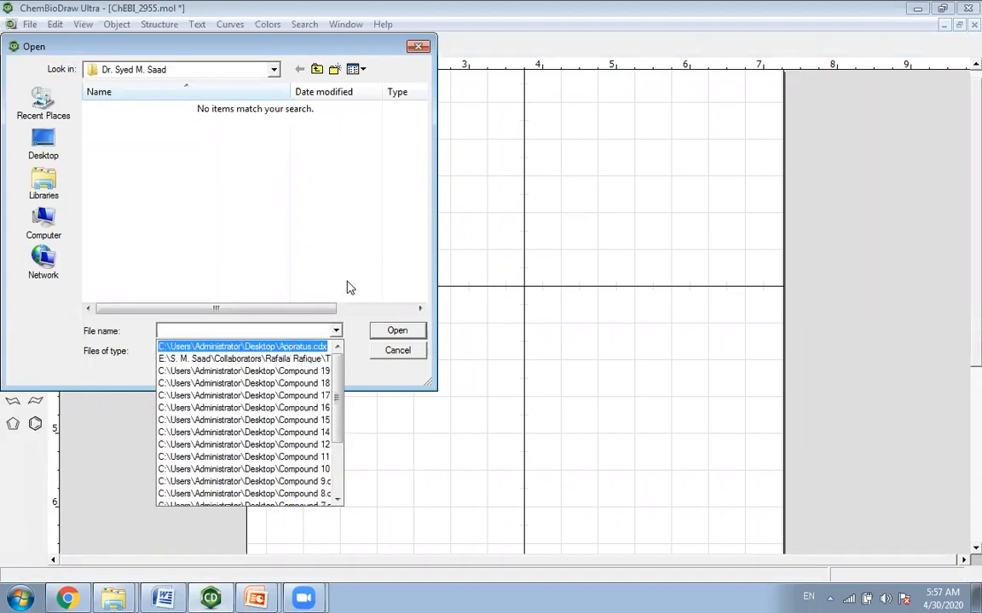
click(335, 352)
click(336, 353)
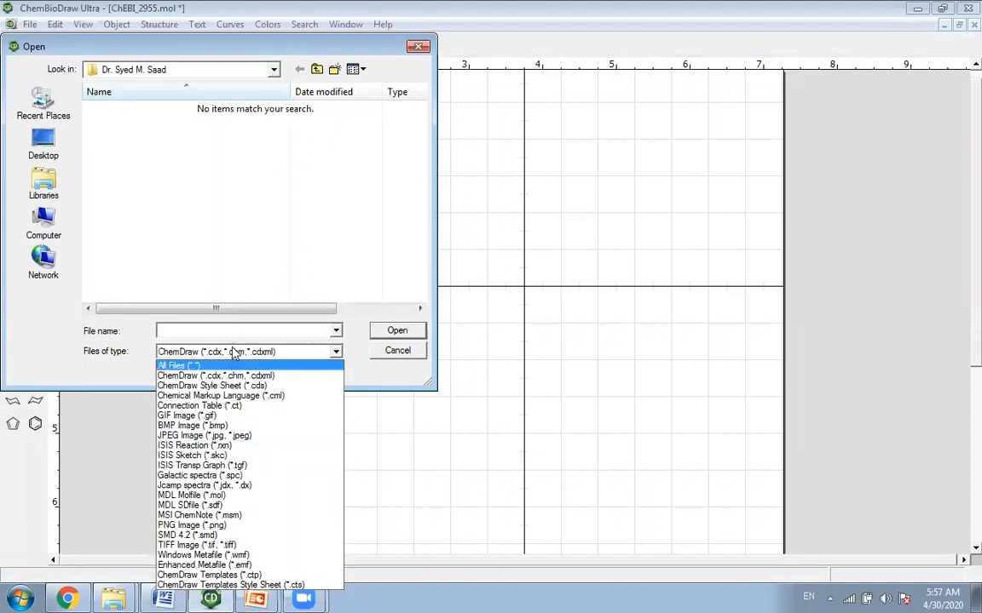
click(220, 365)
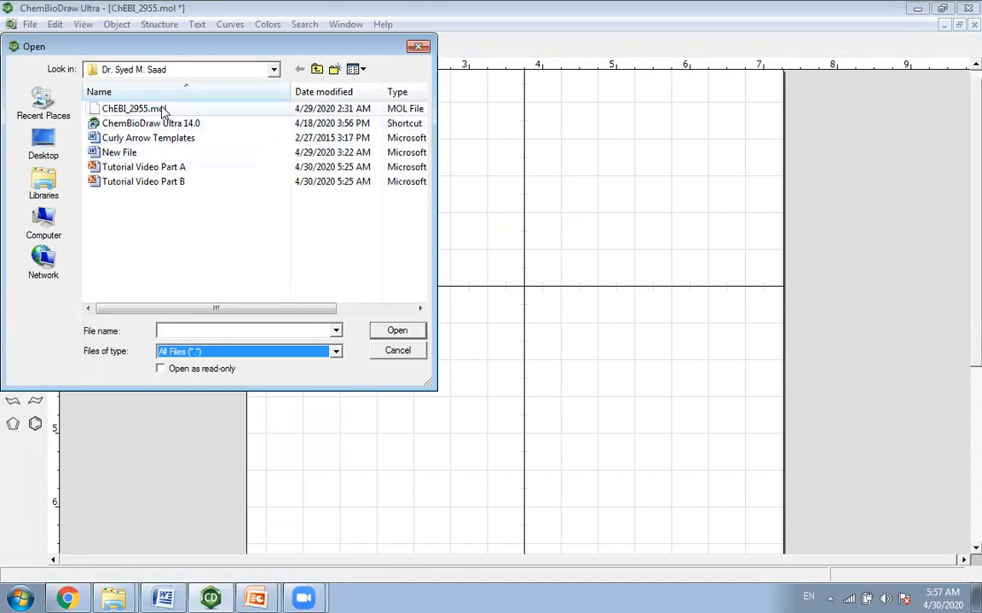
click(164, 109)
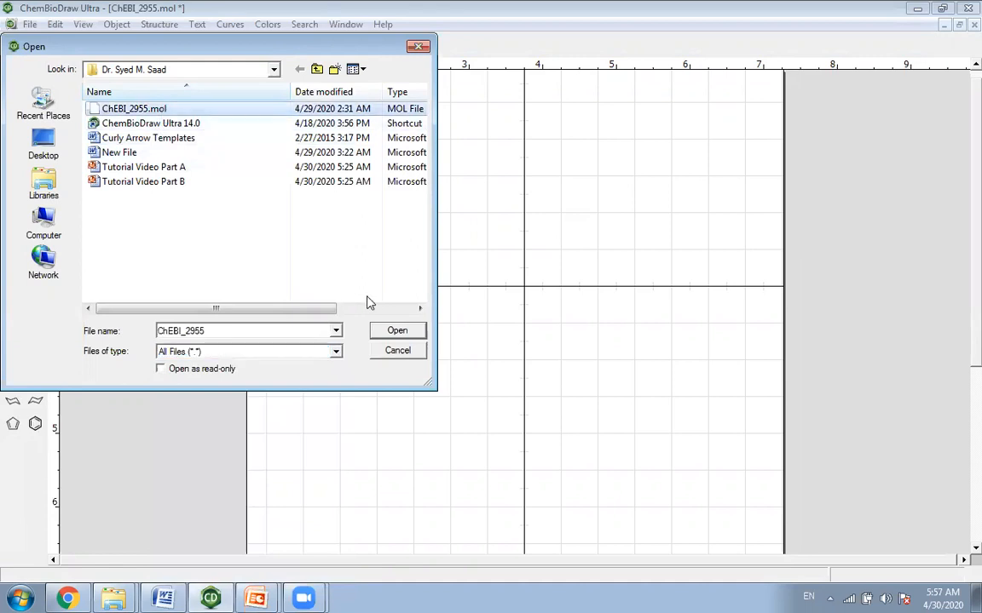
click(405, 339)
click(495, 353)
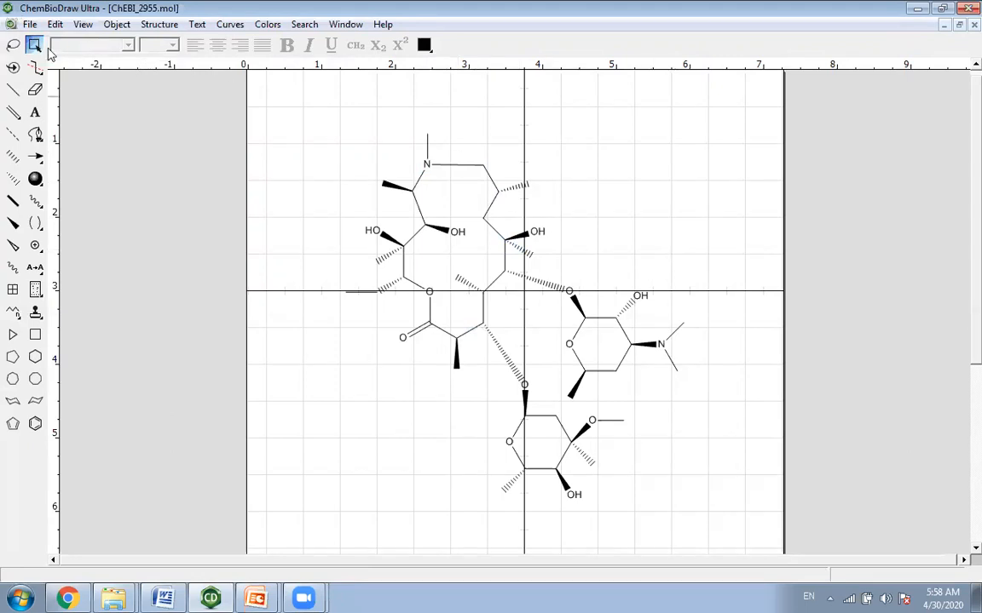
Select the whole azithromycin structure and run Clean Up Structure on it three times
drag(319, 103, 726, 548)
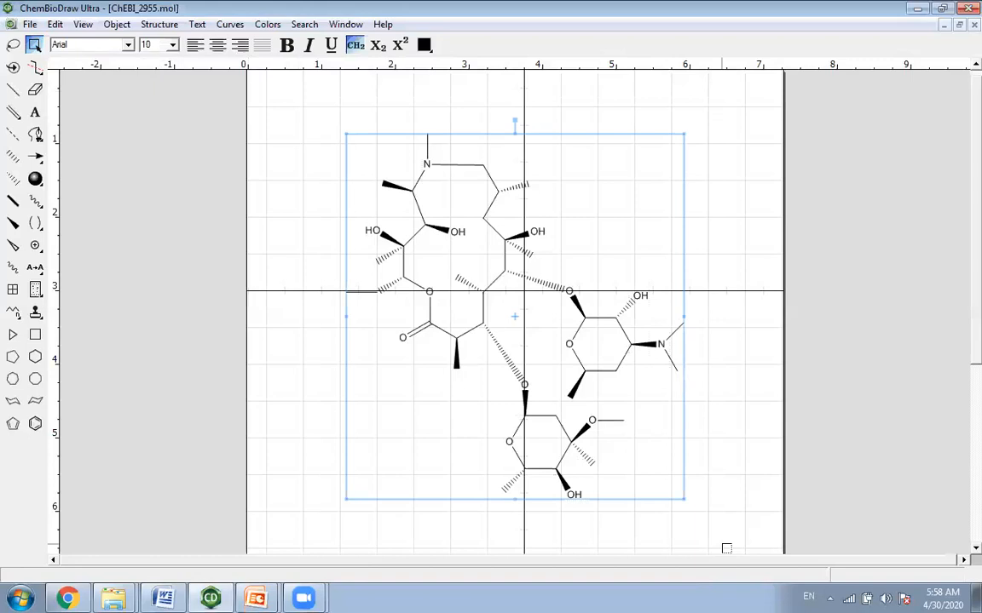
key(ctrl+shift+k)
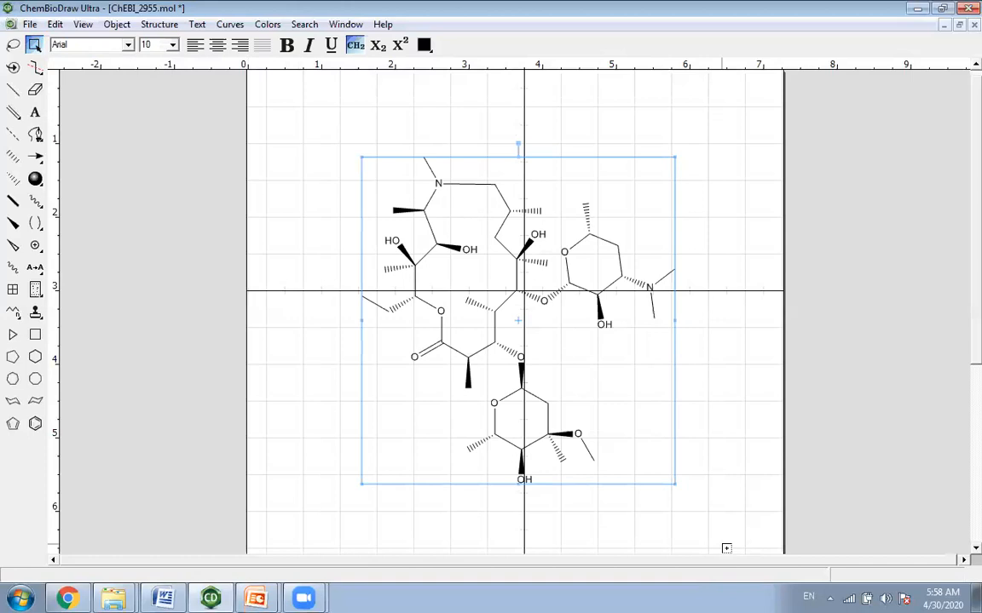
key(ctrl+shift+k)
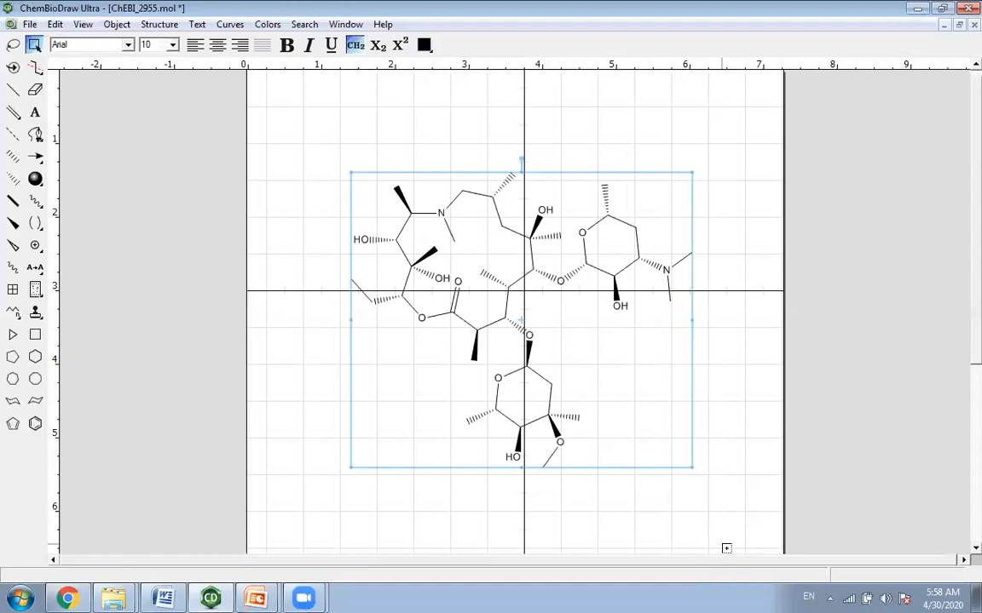
key(ctrl+shift+k)
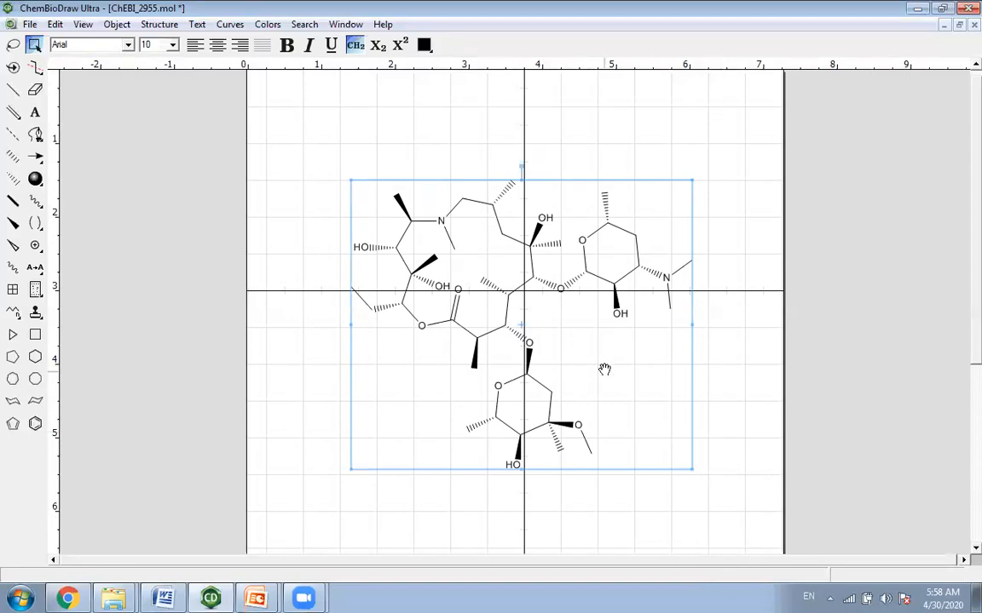
Move the azithromycin structure up toward the top of the page and convert it to a name
mouse_move(602, 372)
mouse_down()
mouse_move(576, 297)
mouse_move(589, 284)
mouse_up()
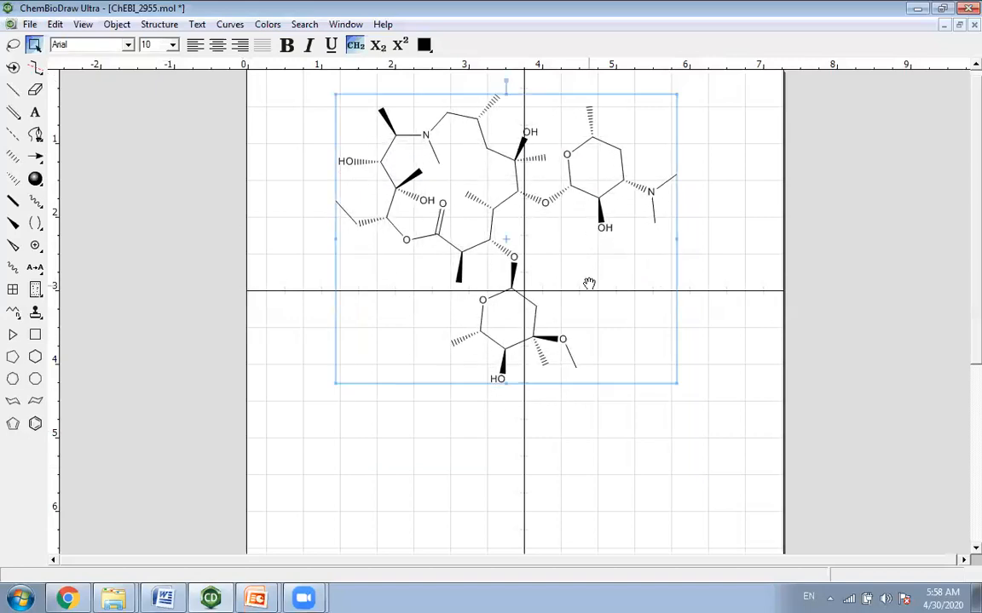
click(162, 24)
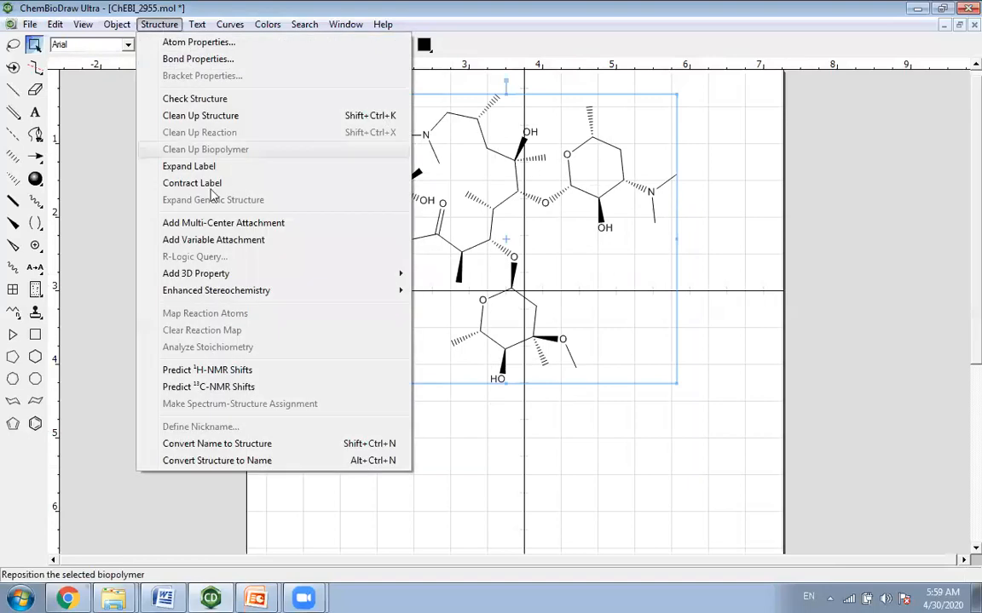
click(276, 461)
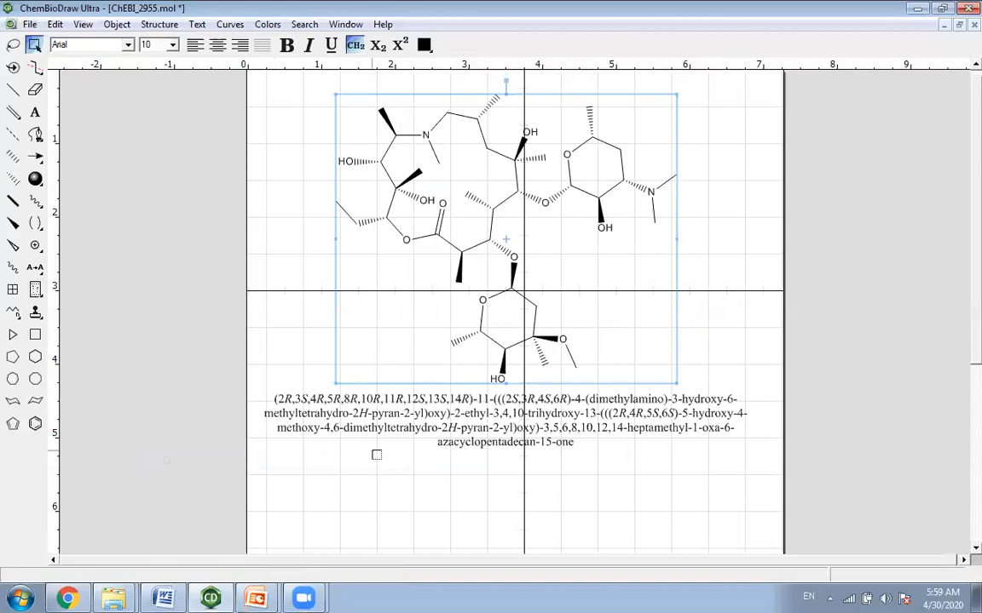
Delete the azithromycin structure together with its generated name from the page
click(366, 398)
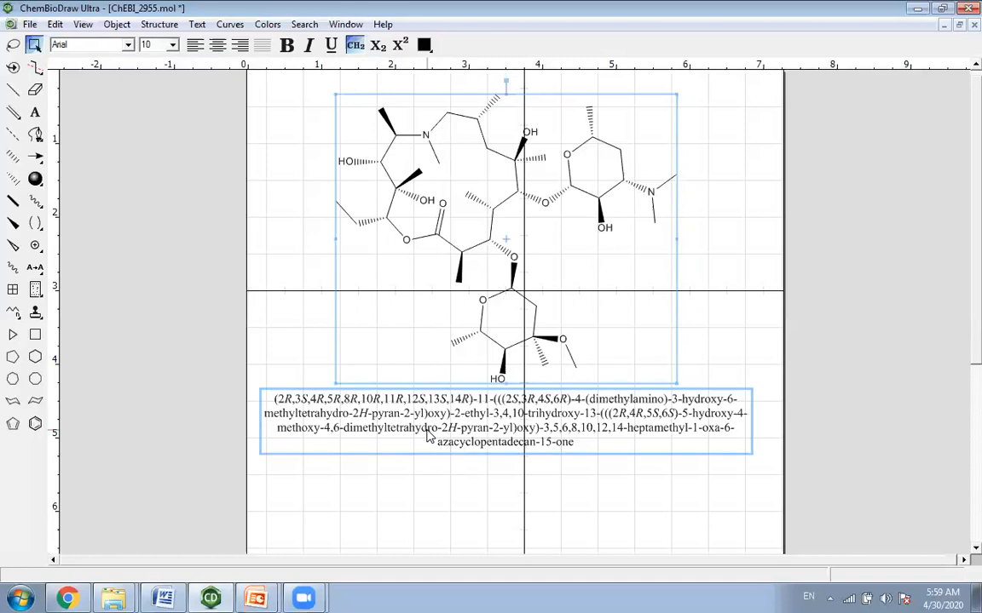
click(426, 431)
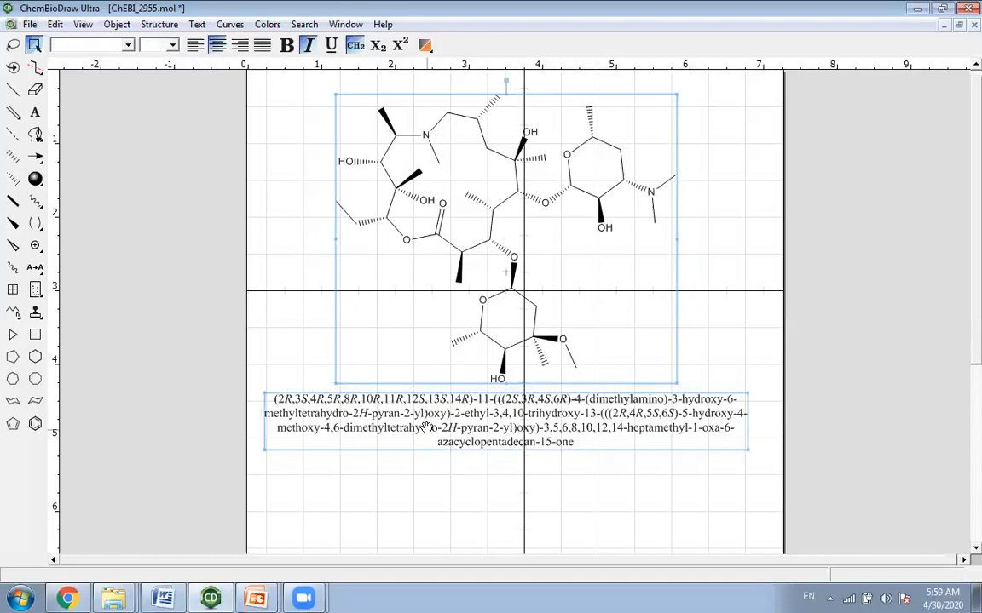
key(Delete)
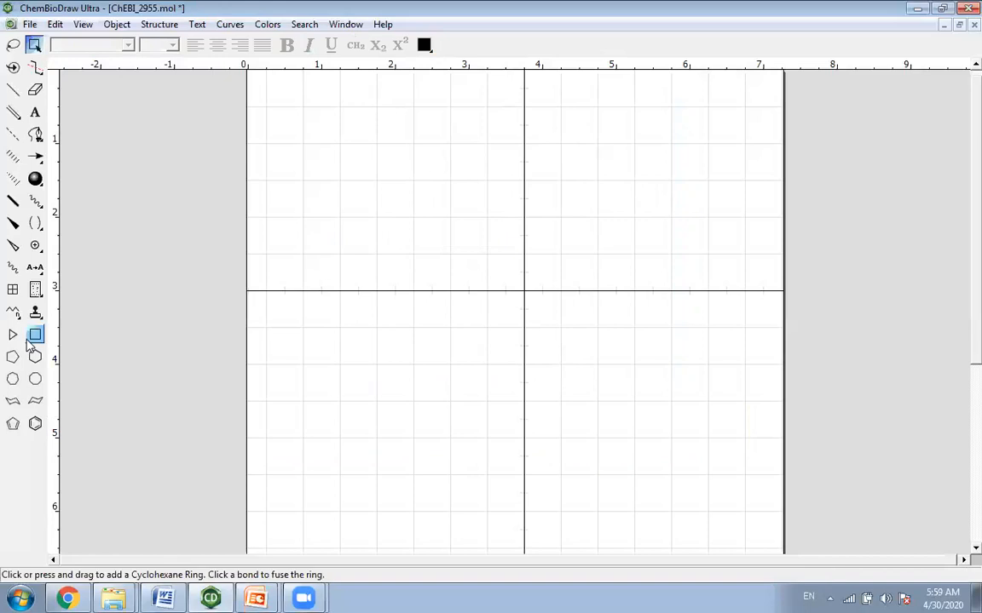
Draw a four-carbon chain on the upper part of the page with a solid-wedge OH on its third carbon
click(14, 316)
drag(288, 211, 368, 225)
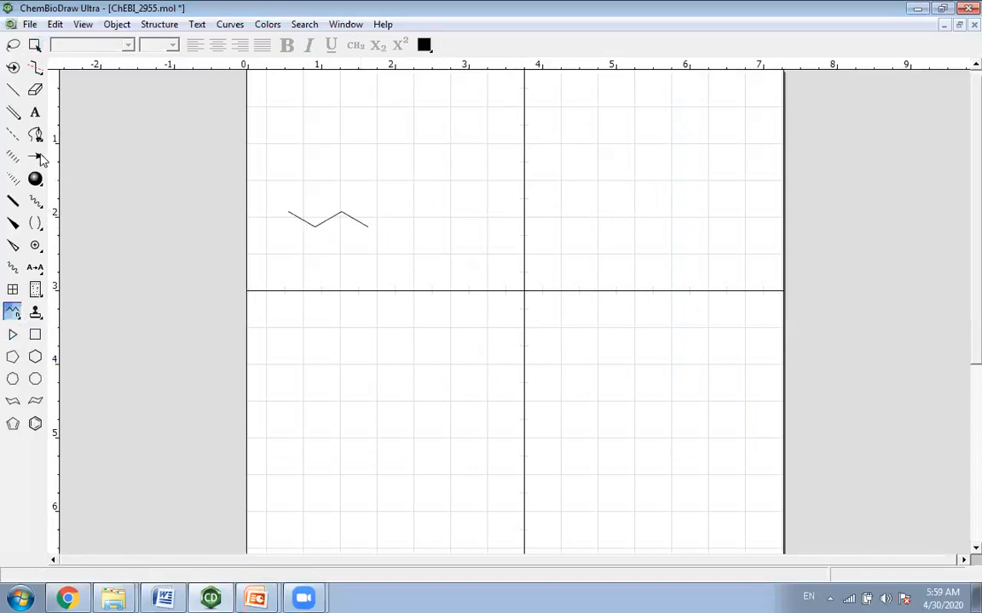
click(13, 222)
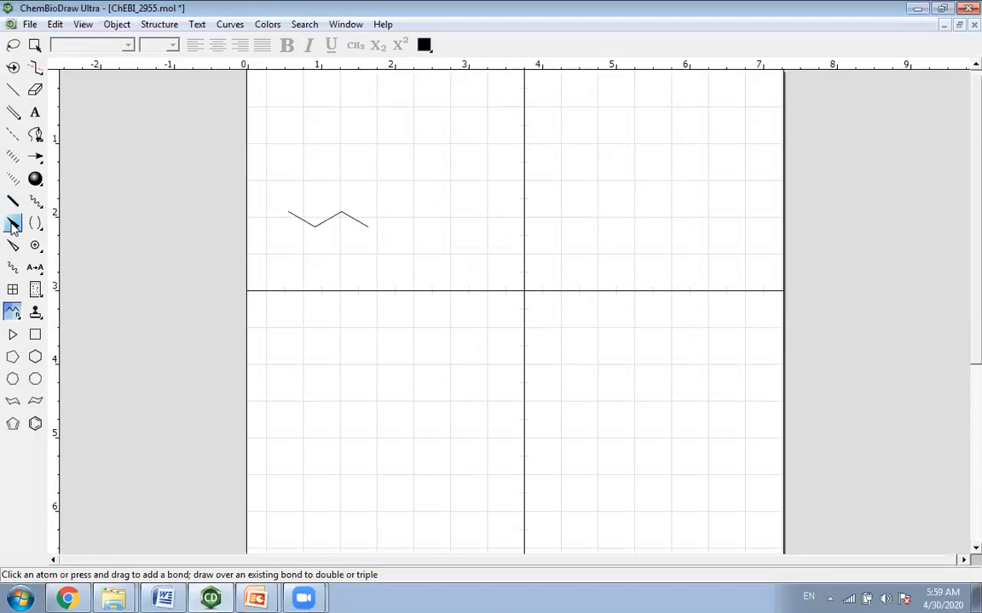
click(340, 213)
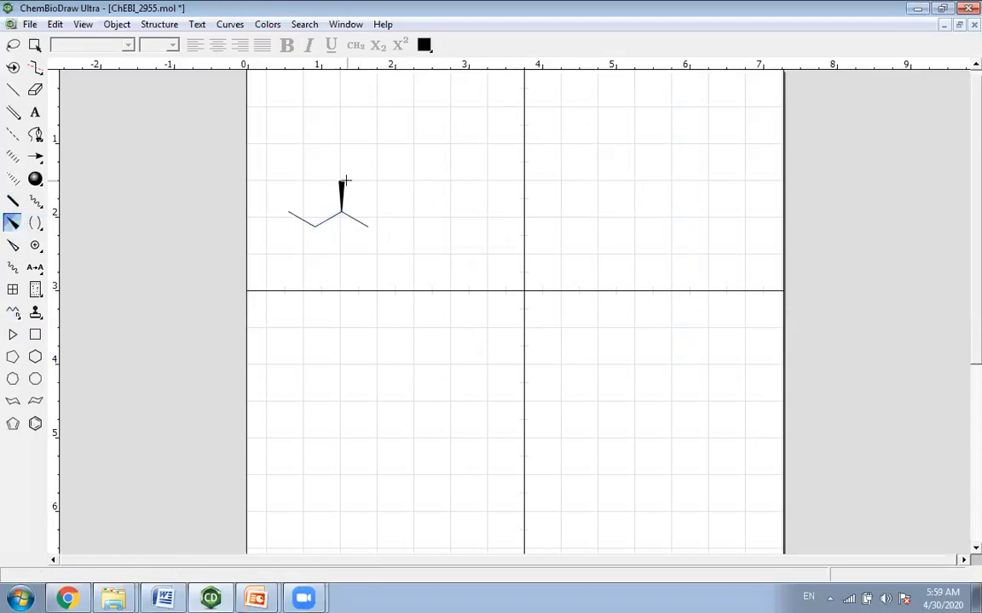
double_click(342, 181)
Show the atom stereochemistry for the wedge-bonded butanol structure
click(35, 44)
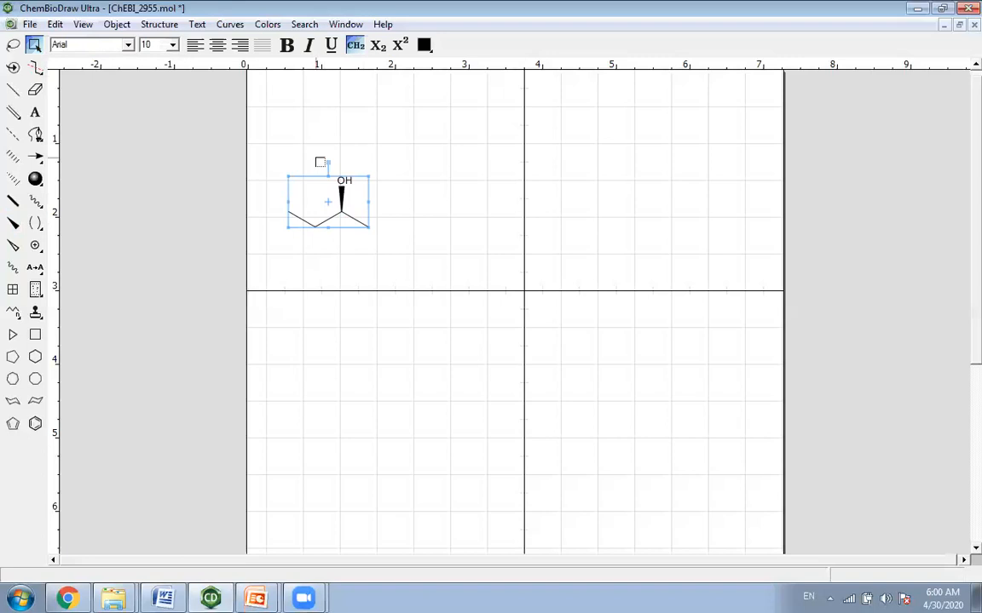
right_click(343, 193)
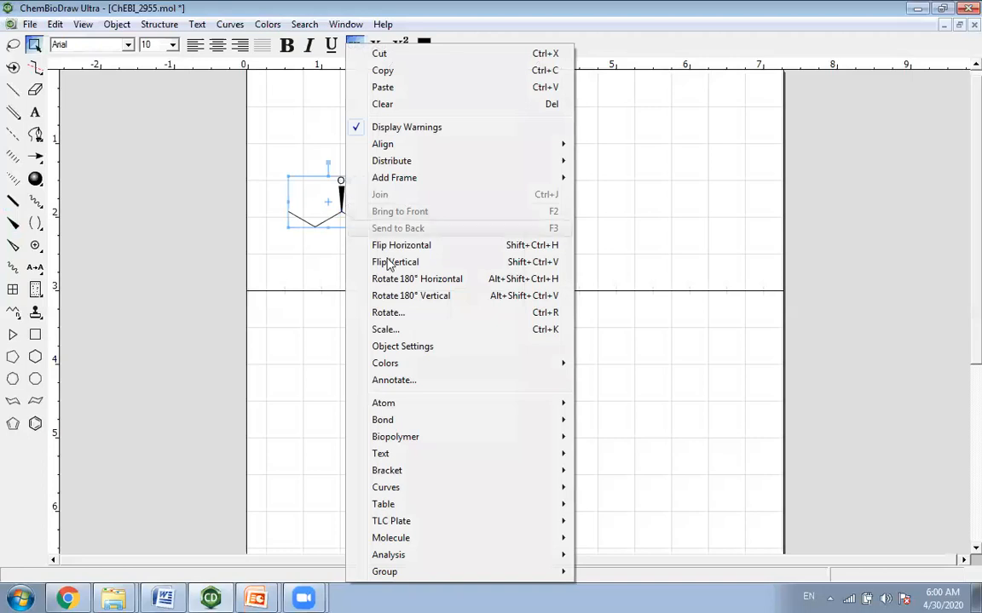
mouse_move(469, 413)
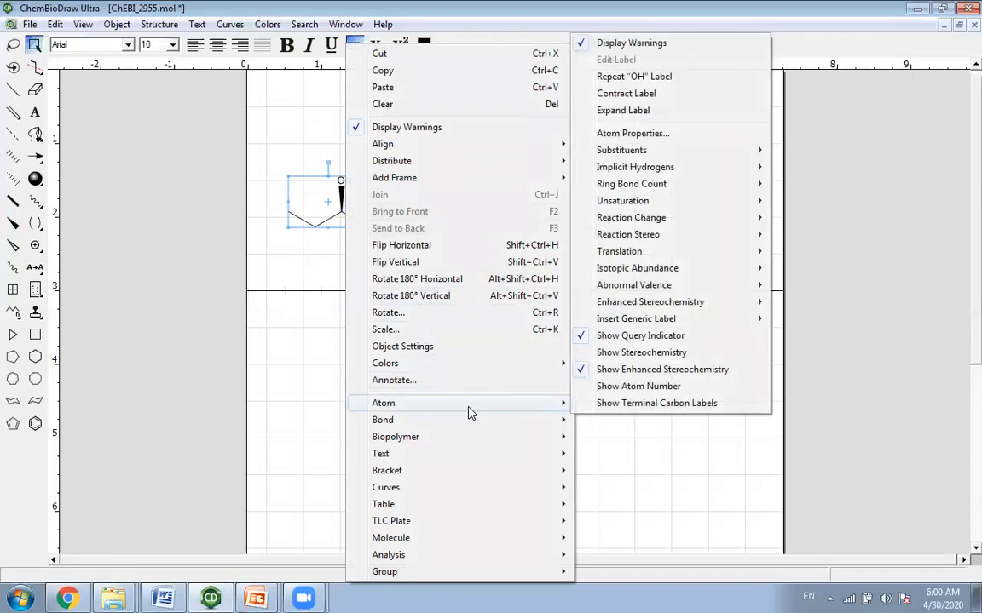
click(656, 352)
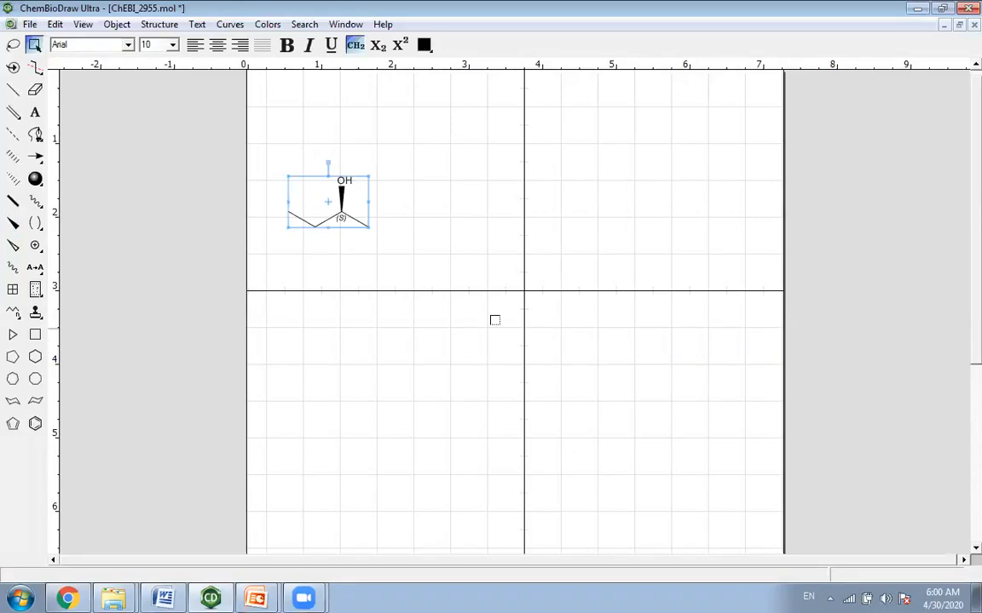
click(384, 273)
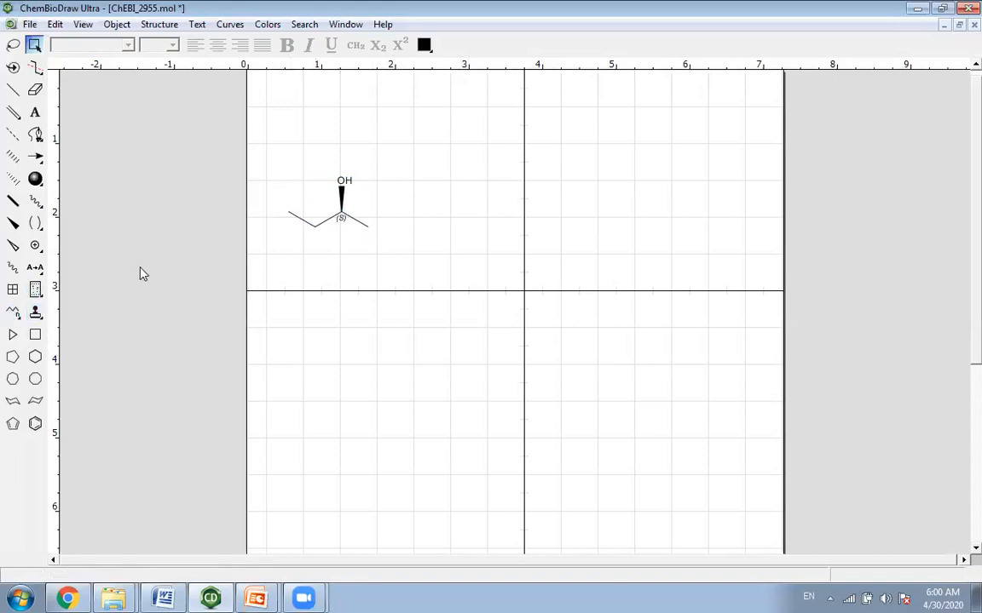
Draw a second four-carbon chain beside the first structure, with a hashed-wedge OH on its third carbon
click(14, 314)
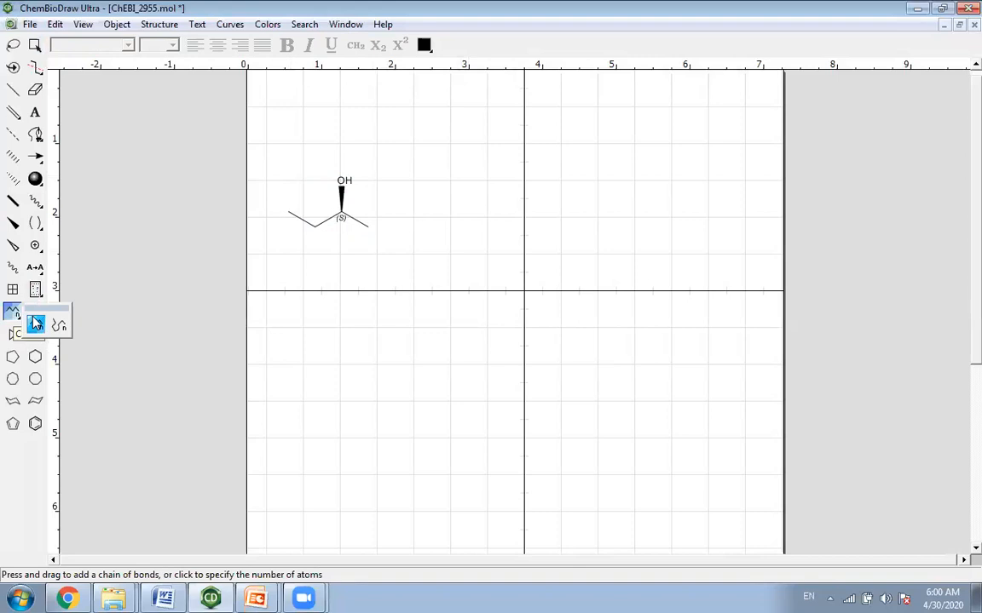
click(35, 324)
drag(420, 224, 499, 225)
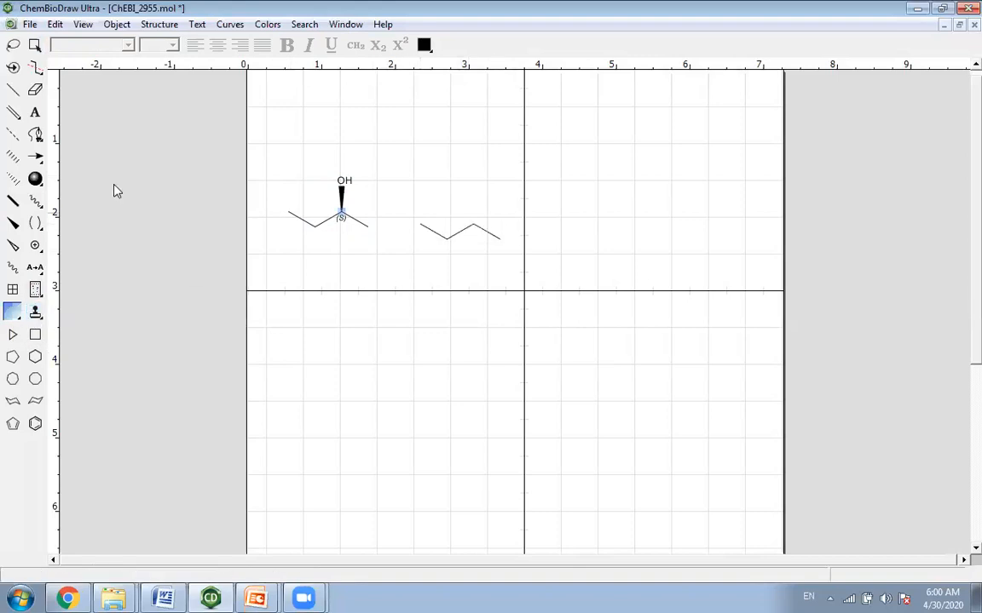
click(13, 178)
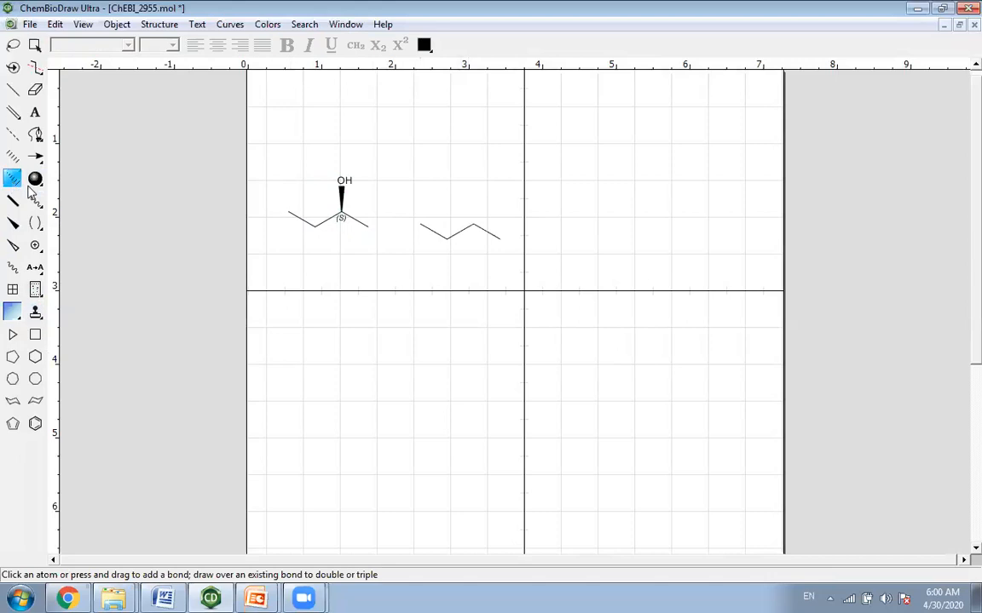
click(473, 224)
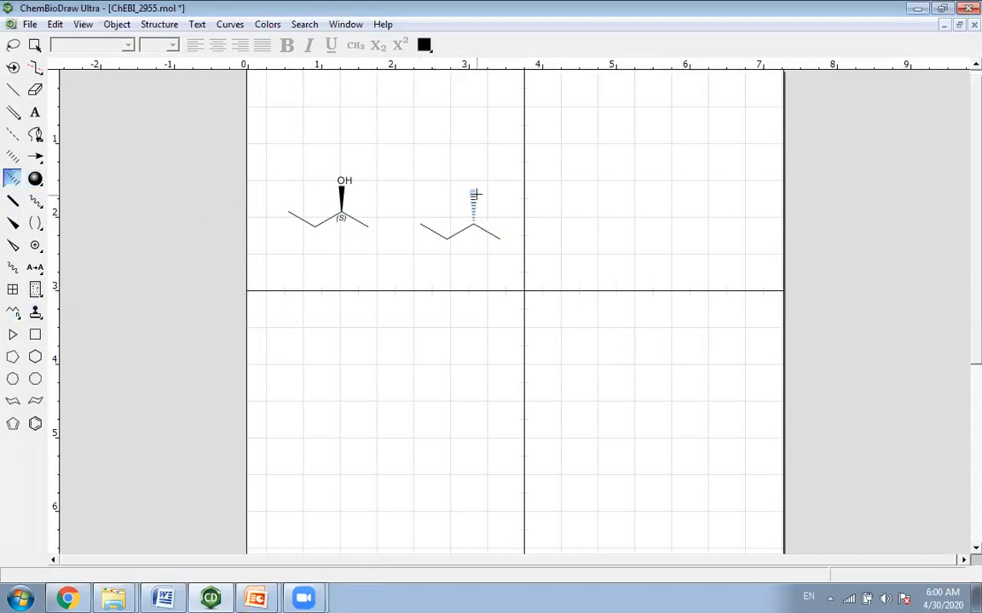
key(o)
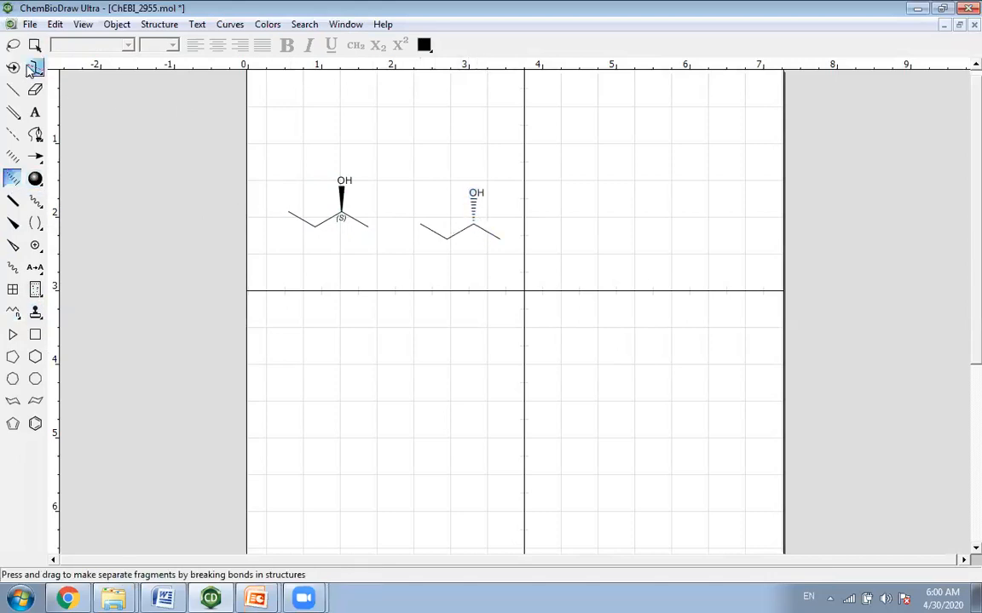
Show the atom stereochemistry for the hashed-bond butanol structure
click(35, 45)
right_click(477, 195)
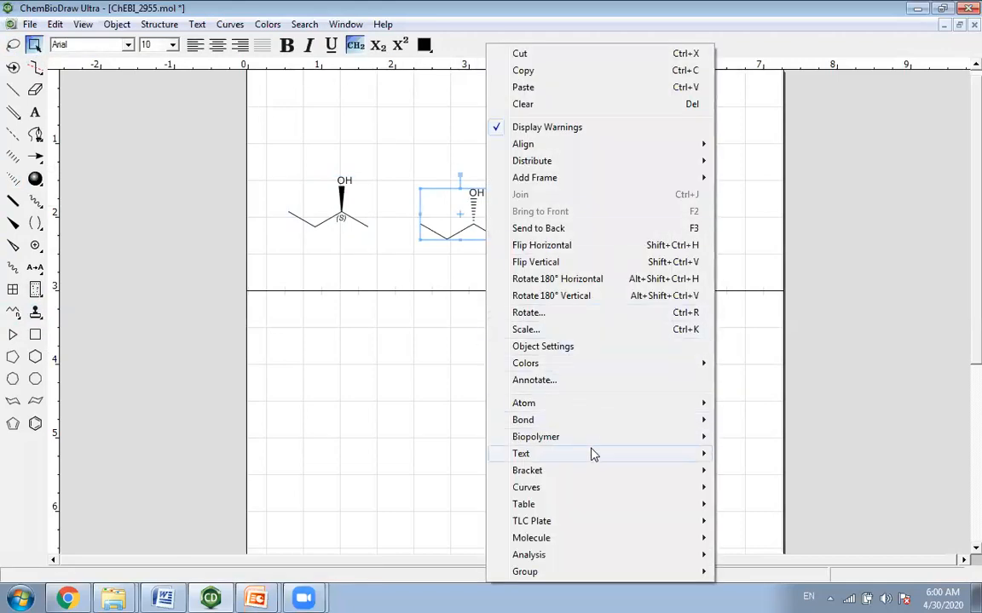
mouse_move(610, 412)
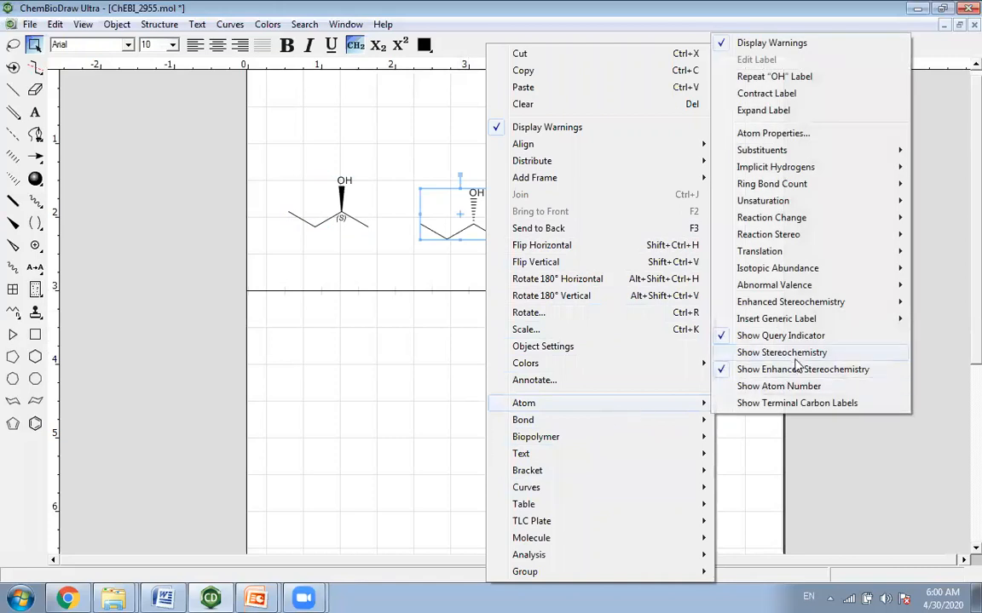
click(738, 352)
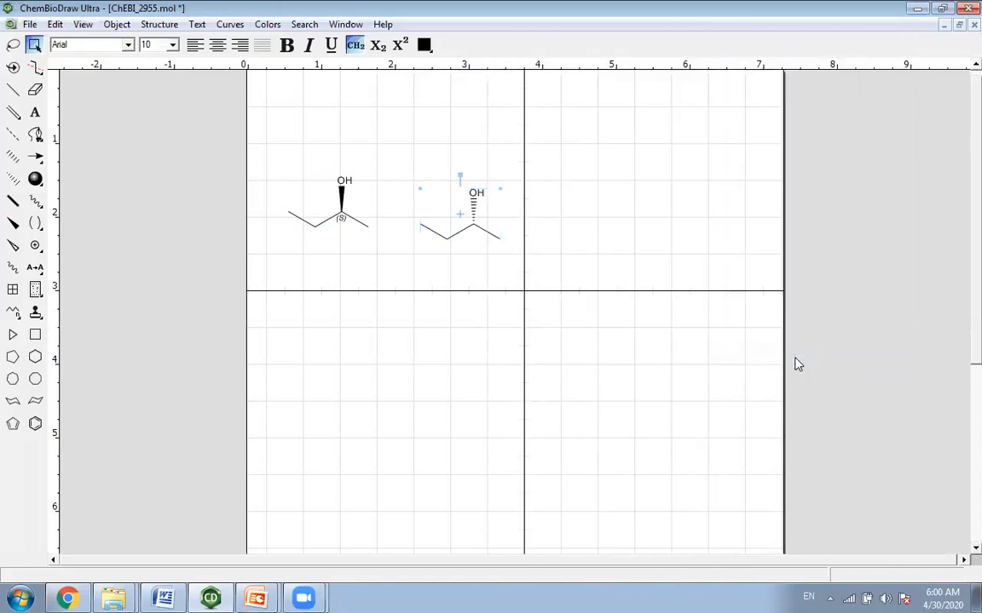
click(505, 324)
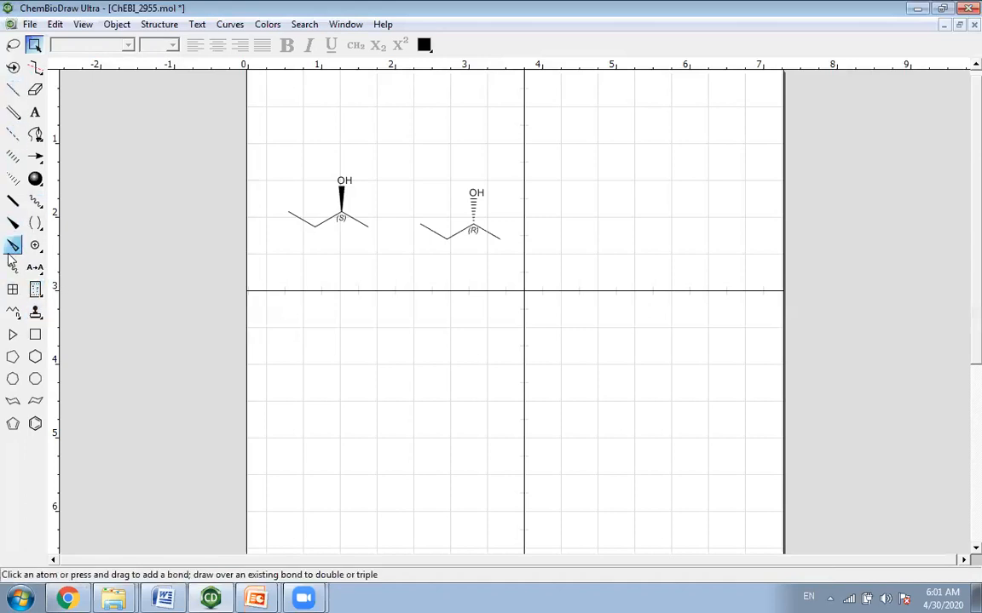
Draw a cyclohexane ring below the alcohols and attach a branched butenyl chain with a methyl group on the double-bond carbon next to the ring
click(35, 357)
click(369, 355)
click(35, 89)
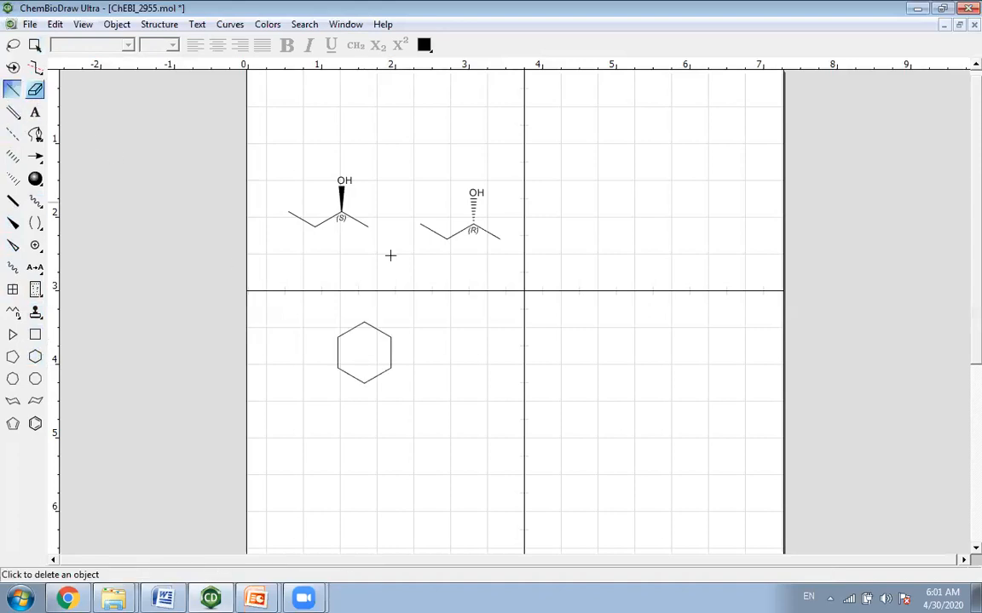
click(391, 338)
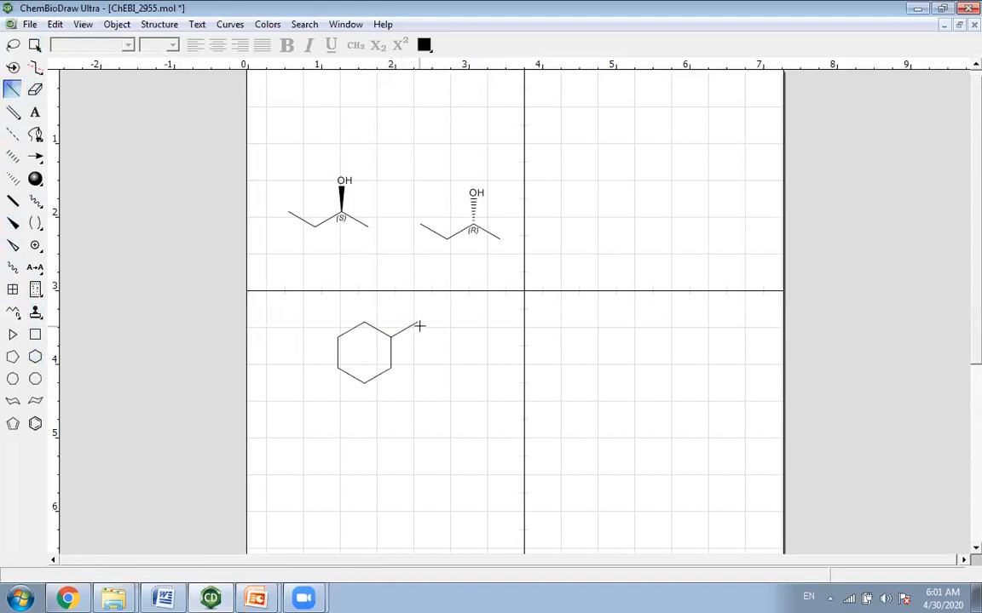
click(418, 325)
click(419, 324)
click(430, 330)
click(443, 337)
Turn on the atom stereochemistry display for the cyclohexyl-butene structure and check that setting
click(35, 44)
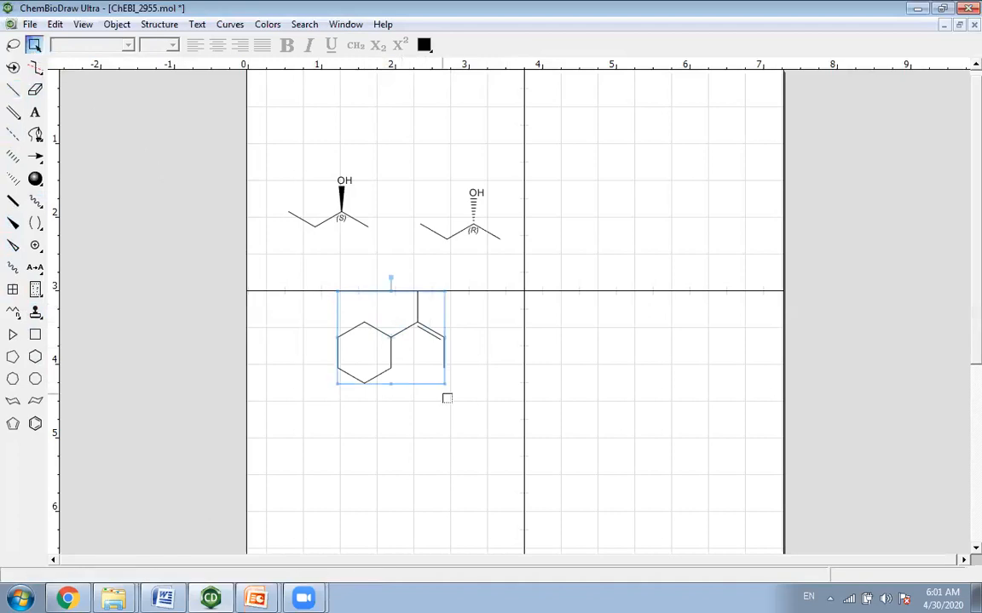
right_click(412, 356)
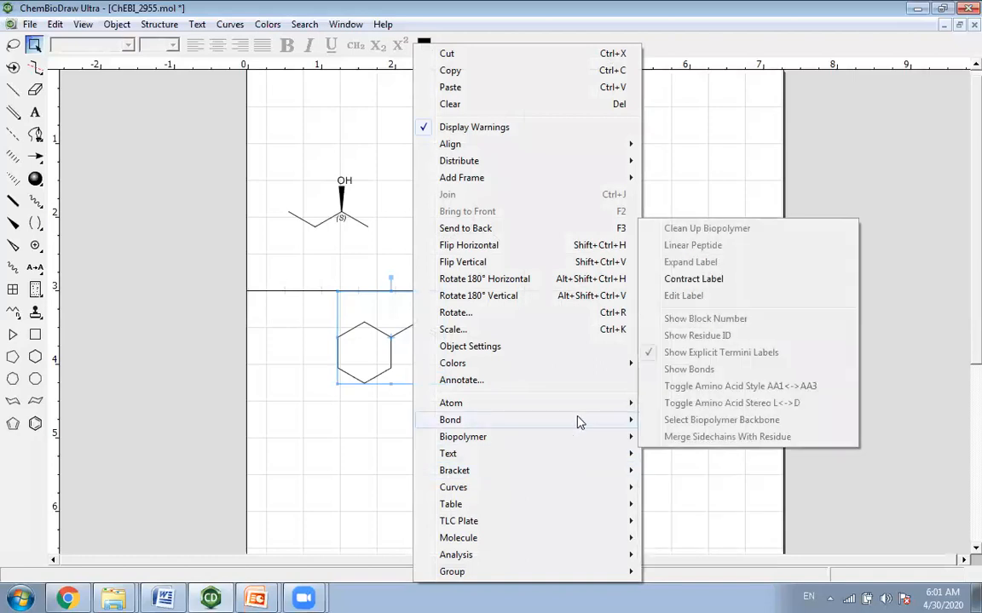
mouse_move(582, 411)
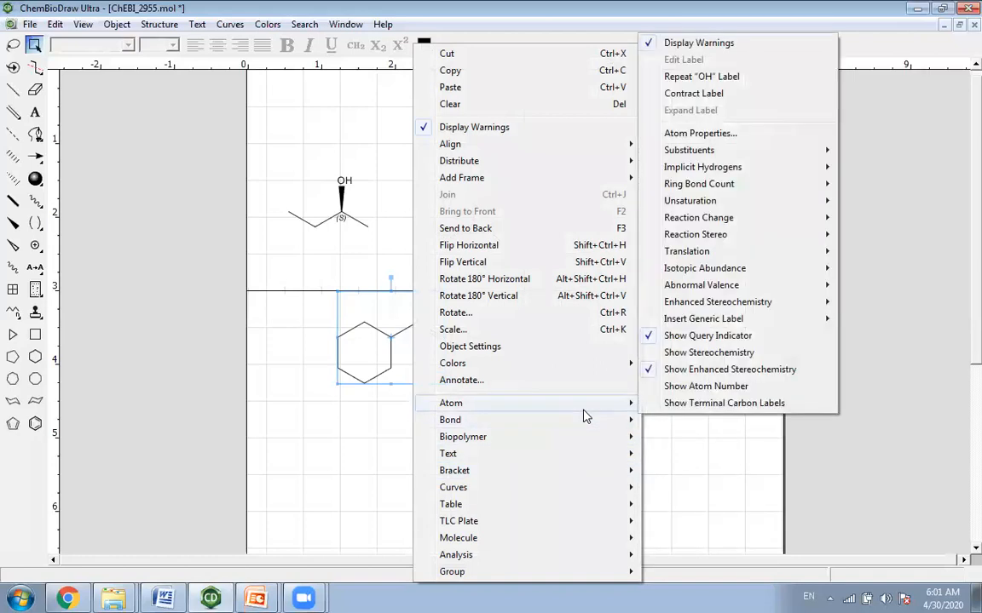
click(706, 353)
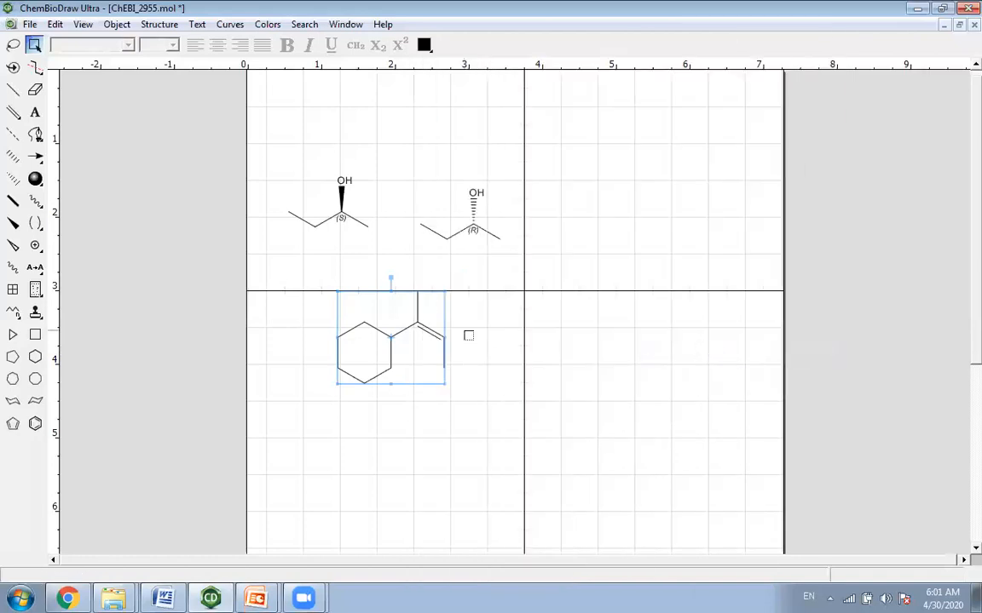
right_click(402, 324)
mouse_move(516, 413)
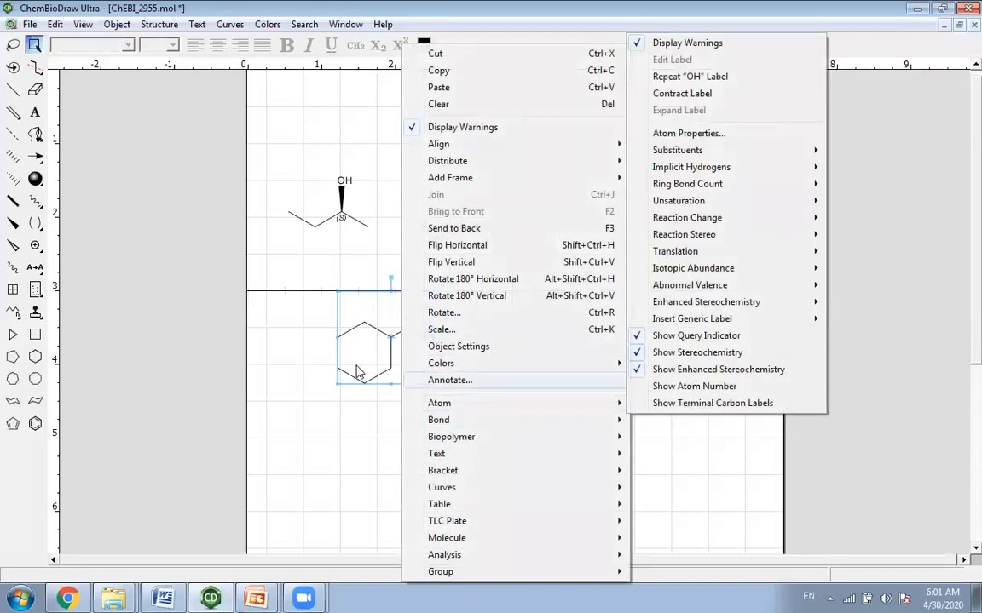
click(268, 403)
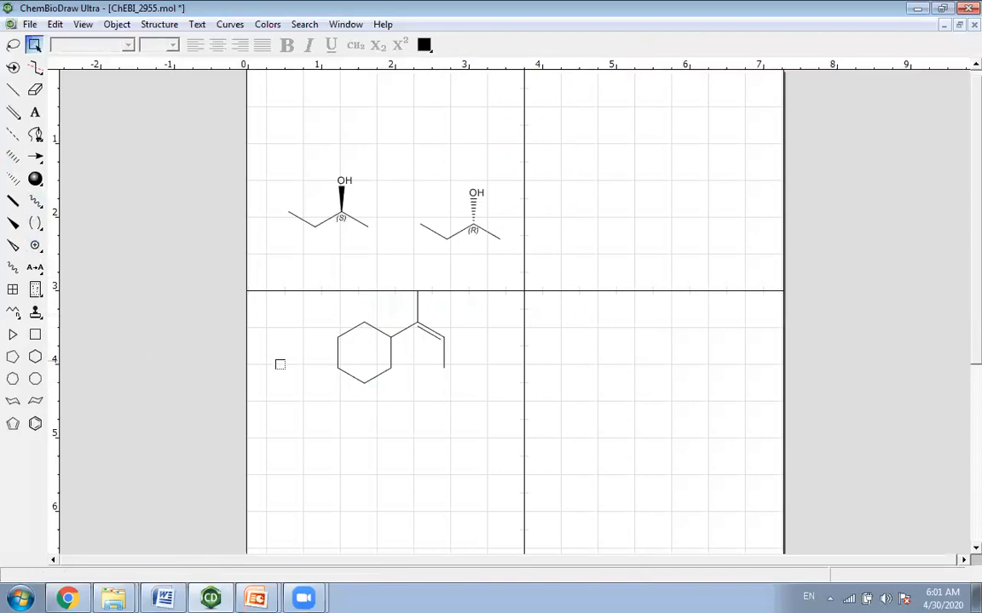
Examine the atom display options available for the cyclohexyl-butene structure, including its stereochemistry settings
drag(308, 278, 477, 410)
right_click(411, 354)
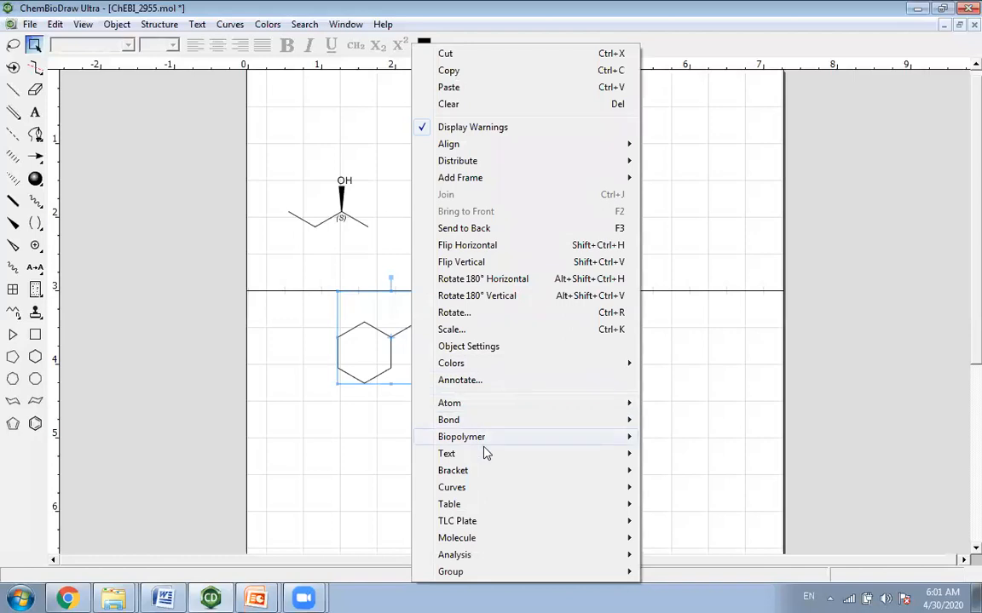
mouse_move(493, 522)
mouse_move(494, 559)
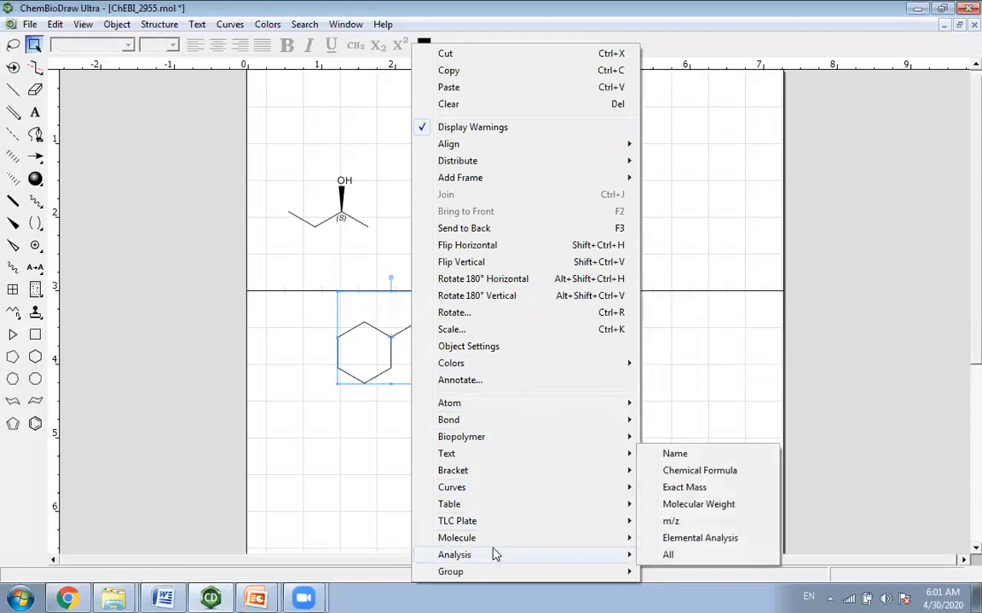
mouse_move(582, 458)
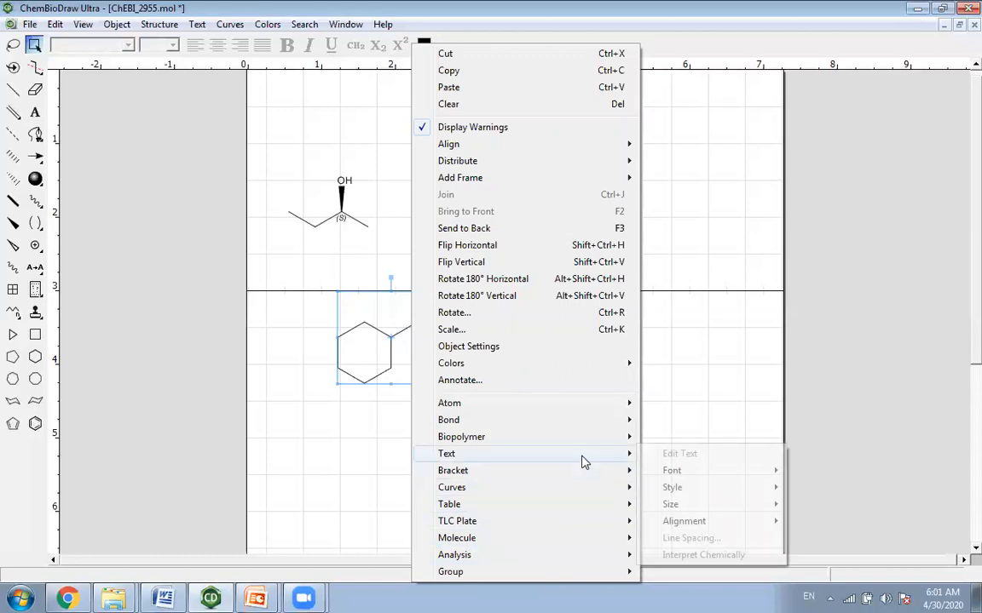
mouse_move(603, 408)
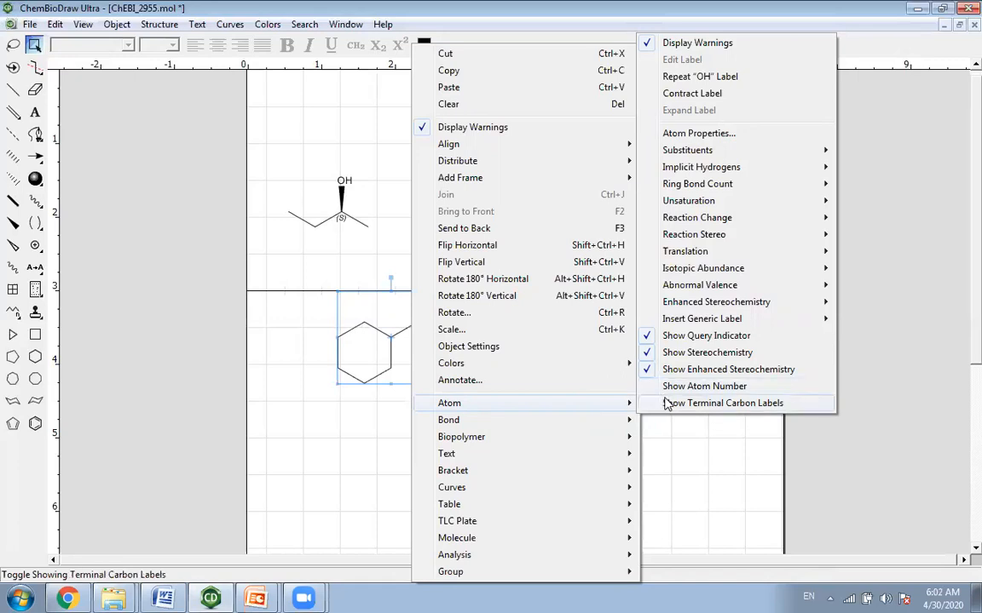
click(274, 401)
click(274, 401)
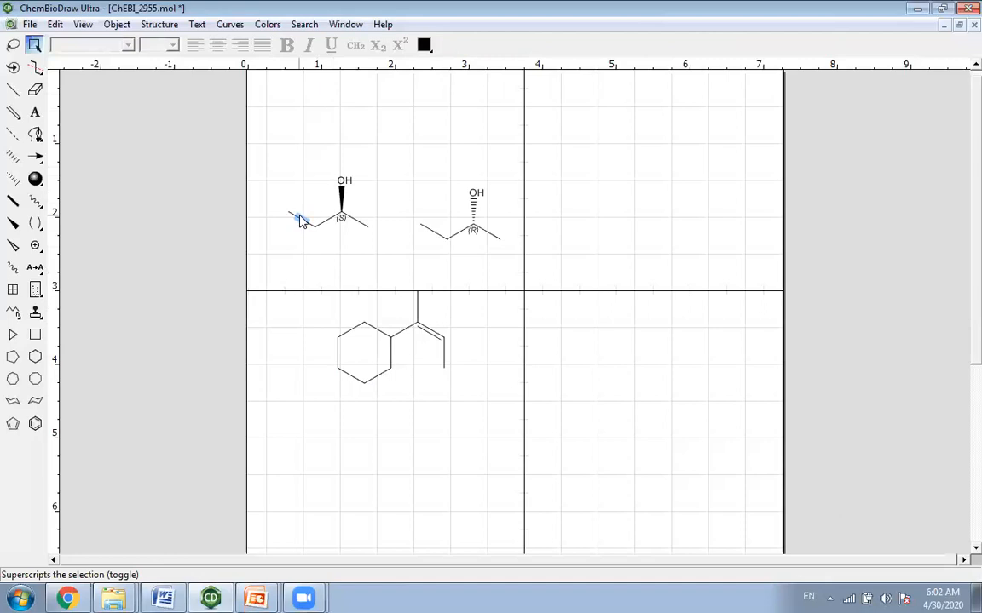
click(425, 44)
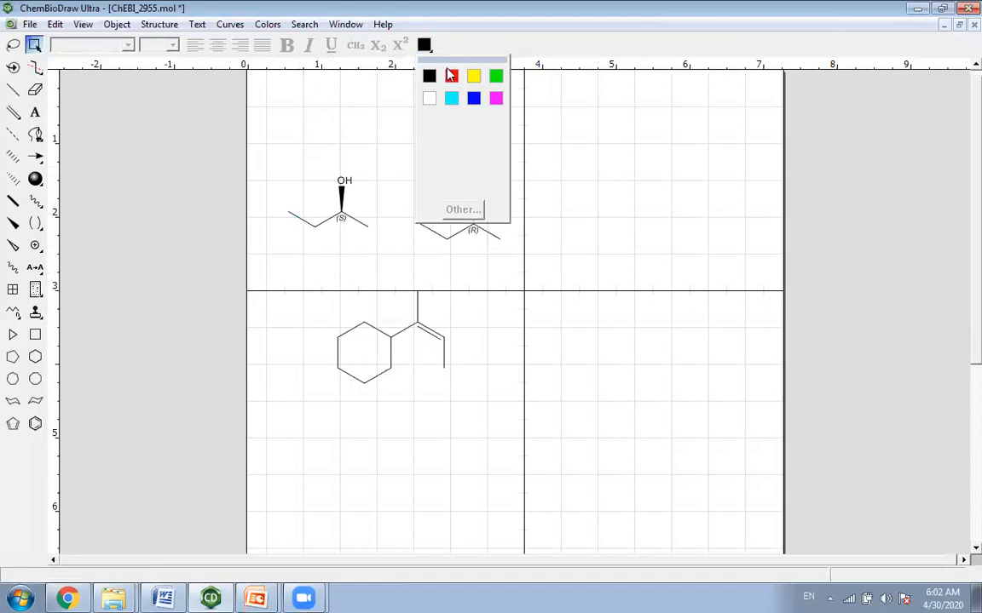
click(449, 76)
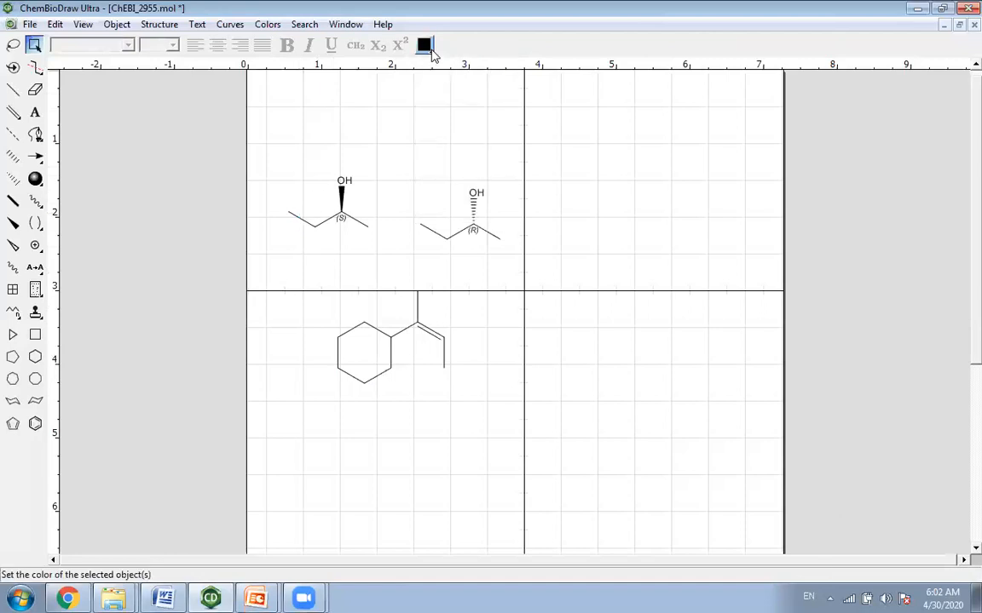
click(426, 47)
click(451, 77)
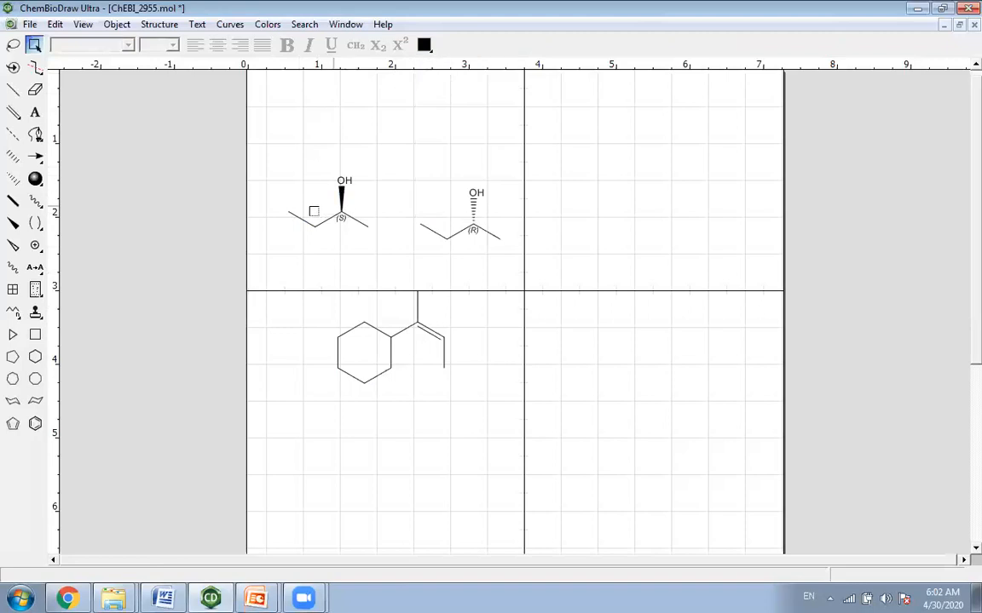
Color the terminal bond of the ethyl end in the solid-wedge butanol red and the adjoining chain bond green
click(300, 221)
click(425, 48)
click(451, 76)
click(328, 220)
click(431, 46)
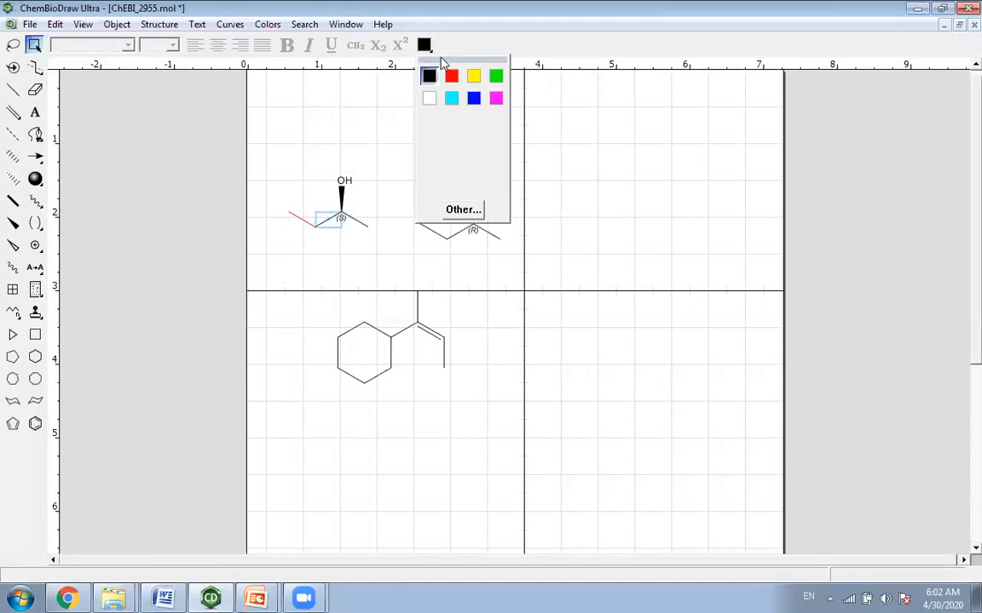
click(496, 76)
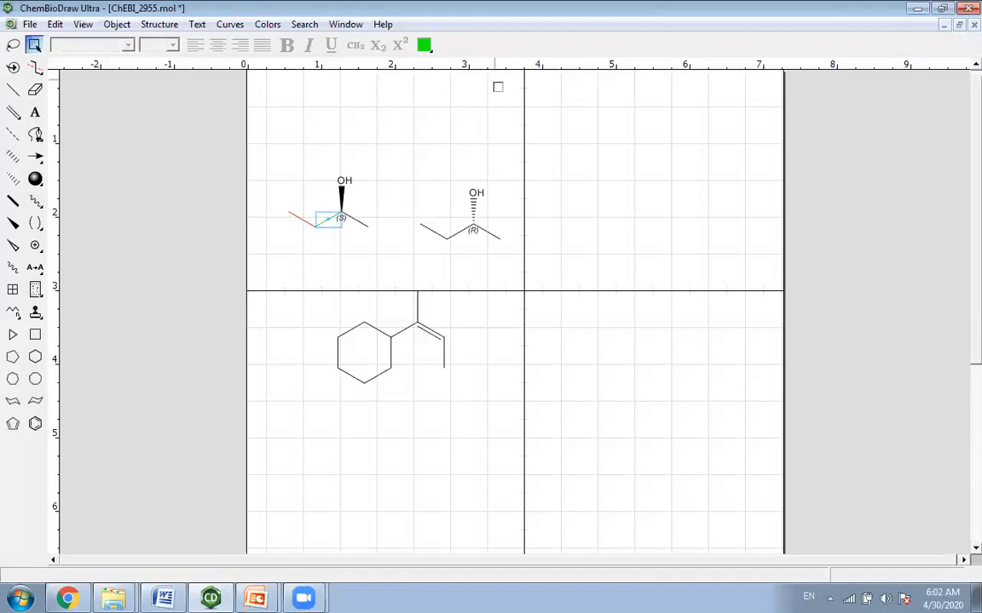
Color the solid wedge bond to the OH group of the (S) butanol magenta and clear the selection
click(349, 194)
click(430, 49)
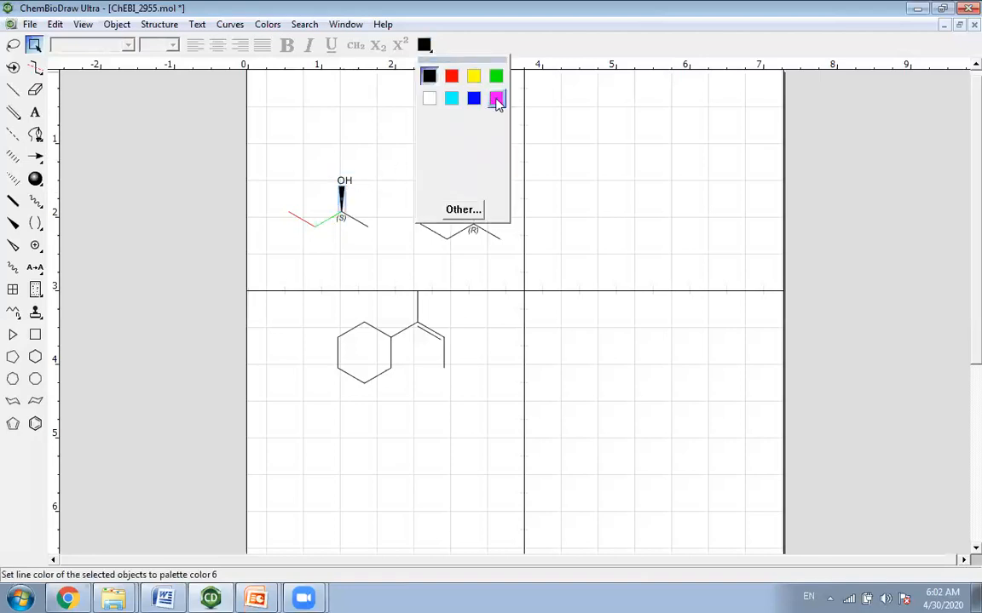
click(496, 97)
click(509, 147)
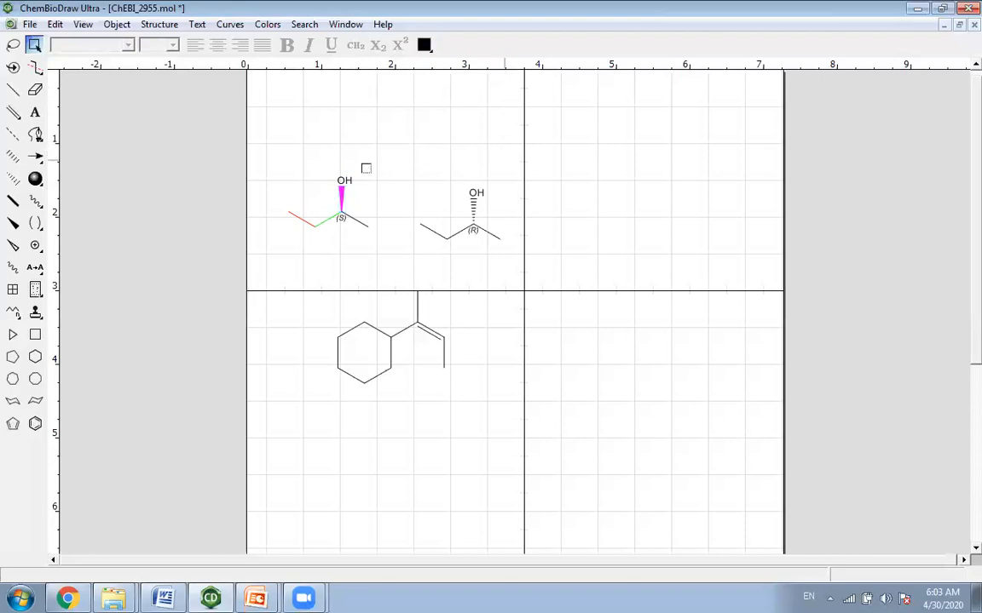